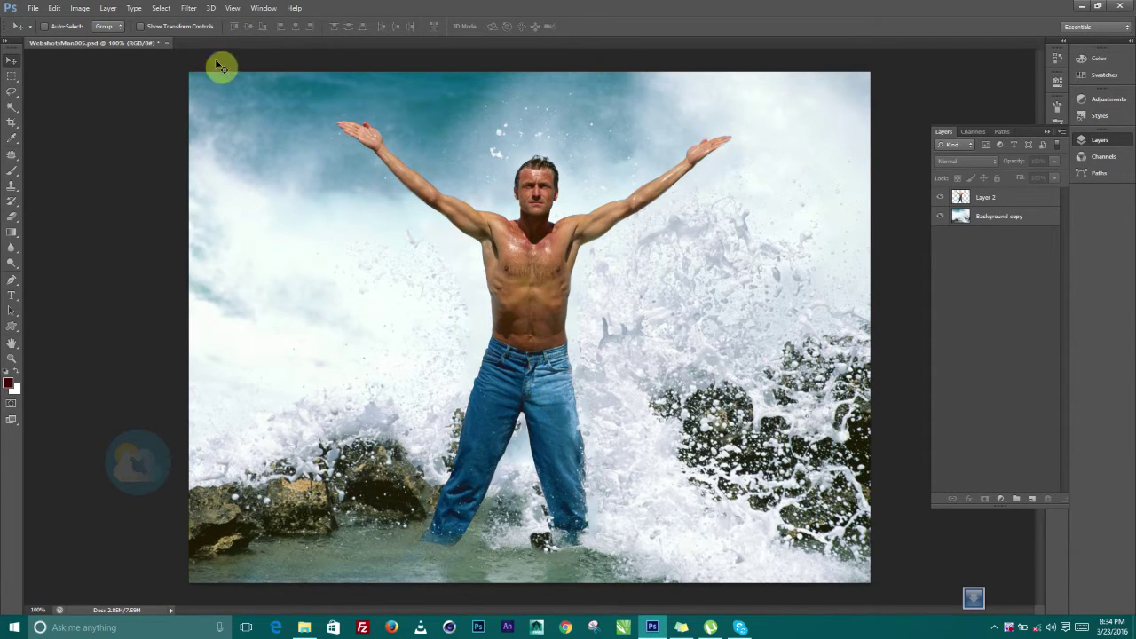
Step: Select the Move tool and make Layer 2, the cut-out man, the active layer
left_click(15, 61)
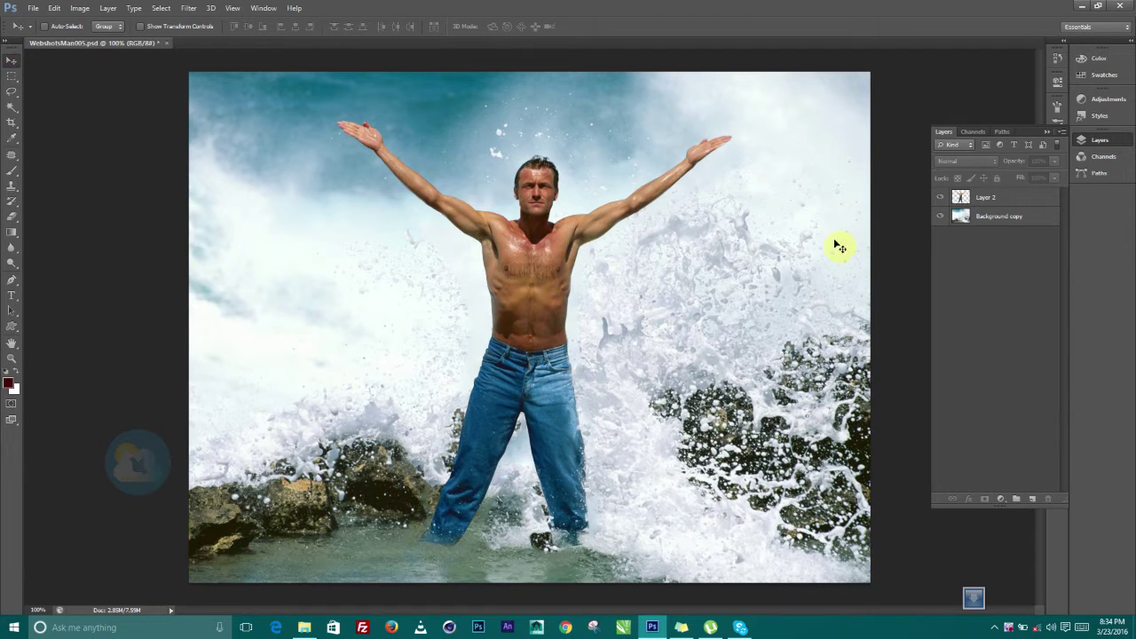
left_click(976, 197)
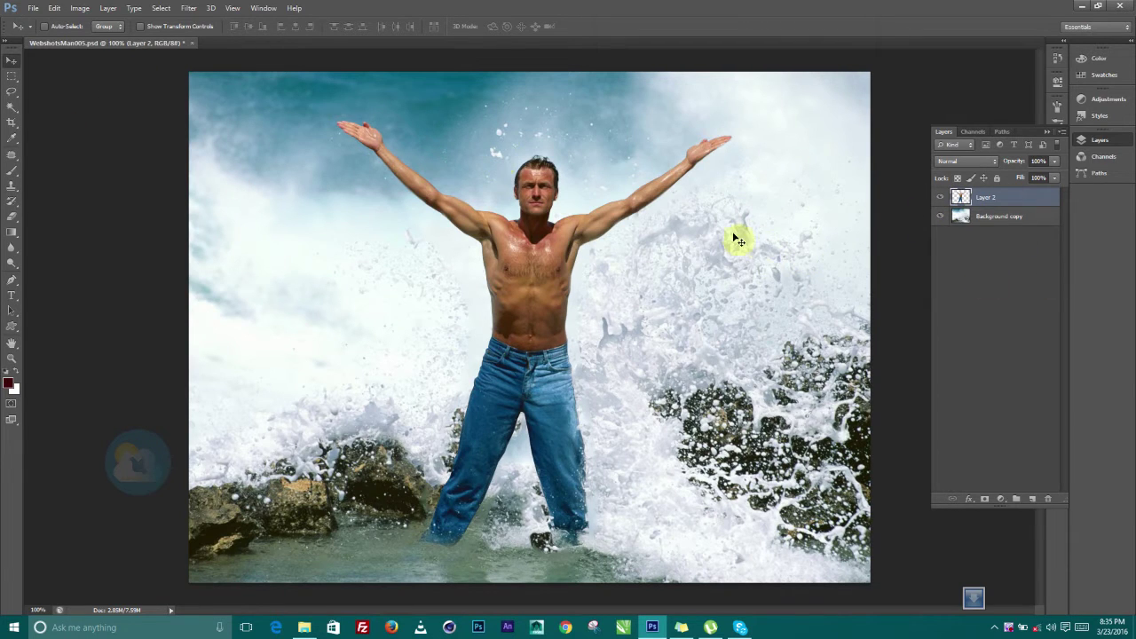
left_click(984, 219)
left_click(965, 202)
left_click(943, 202)
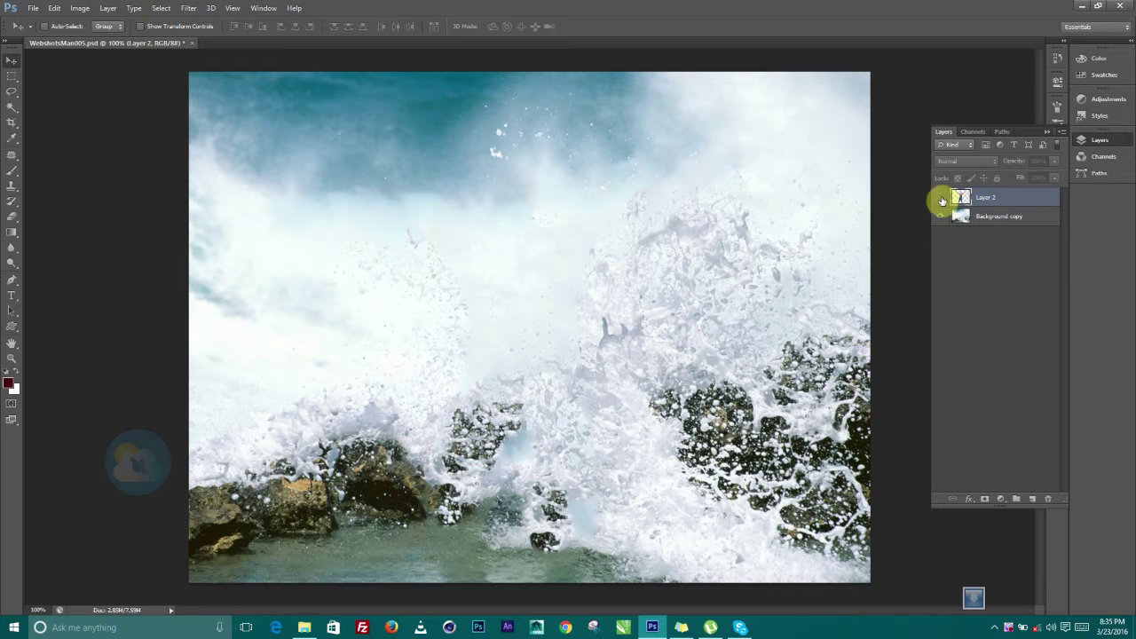
left_click(941, 197)
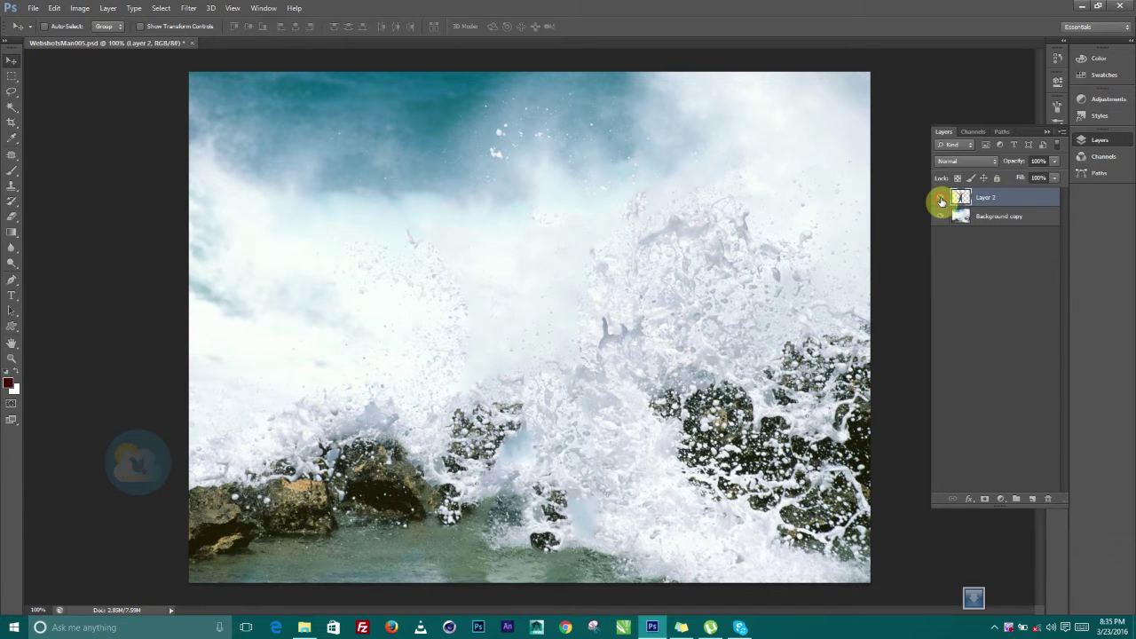
left_click(941, 217)
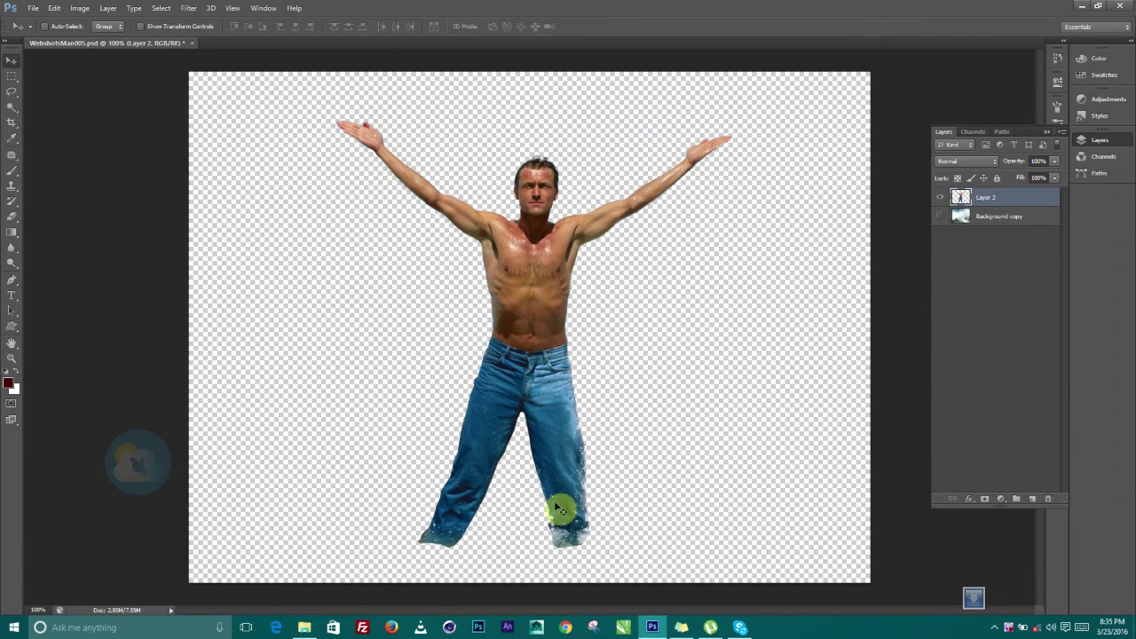
left_click(942, 217)
left_click(943, 220)
left_click(942, 216)
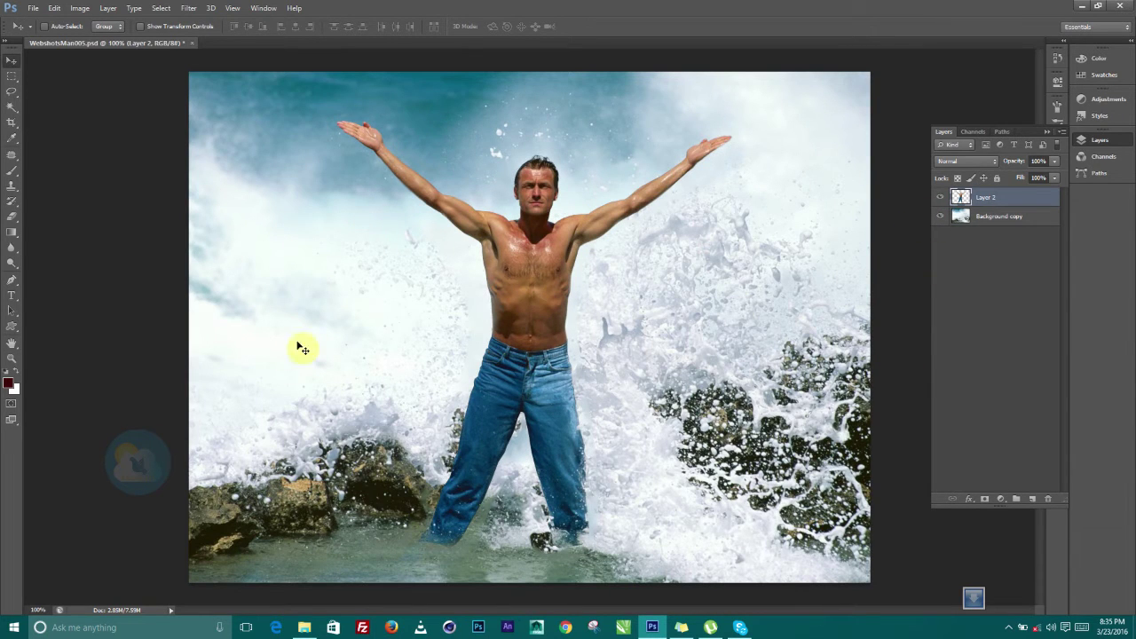
left_click(941, 197)
left_click(941, 198)
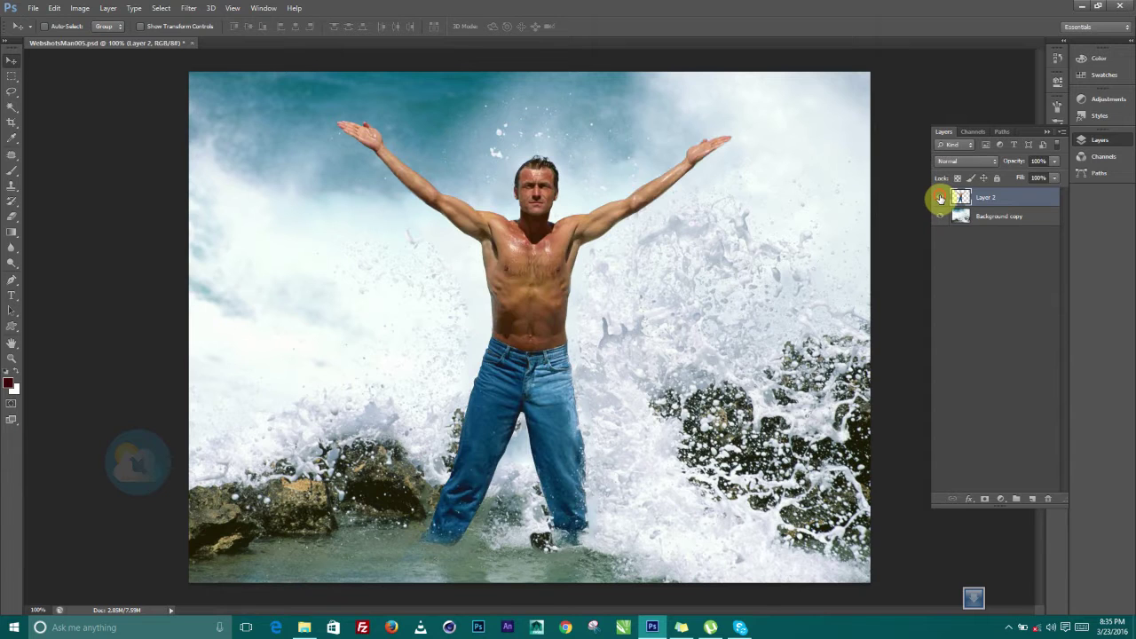
left_click(942, 201)
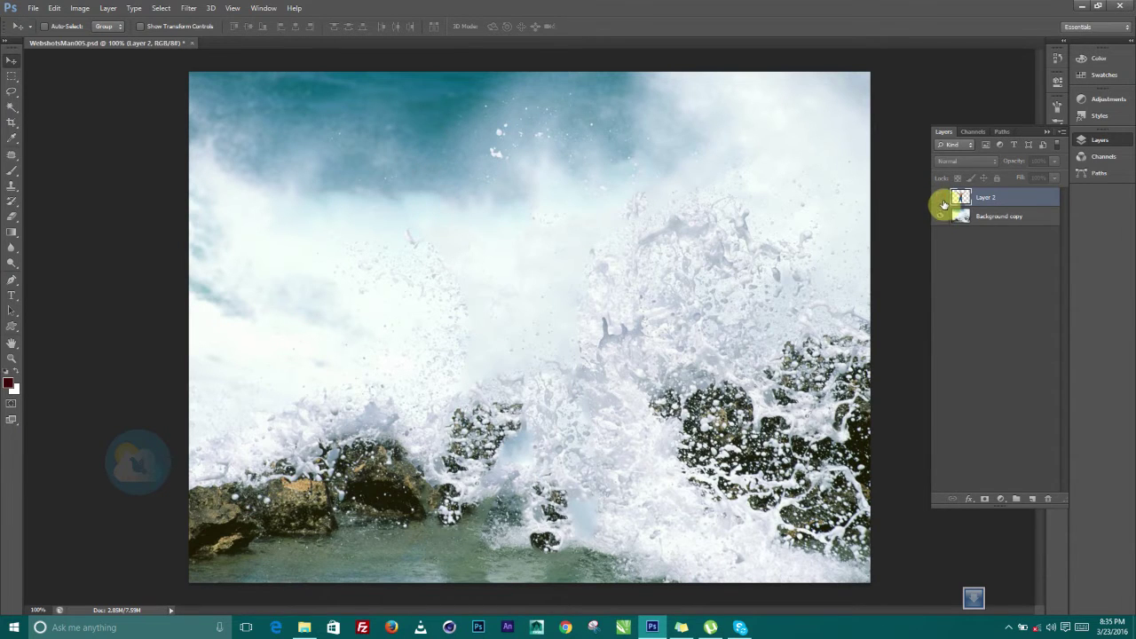
left_click(941, 197)
left_click(939, 199)
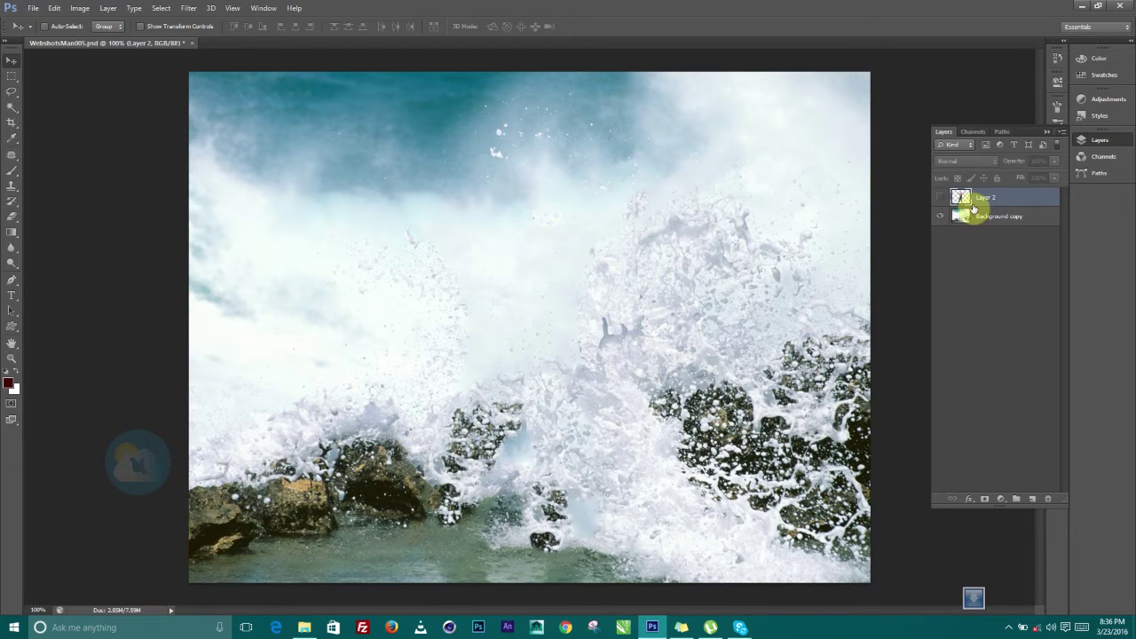
left_click(941, 197)
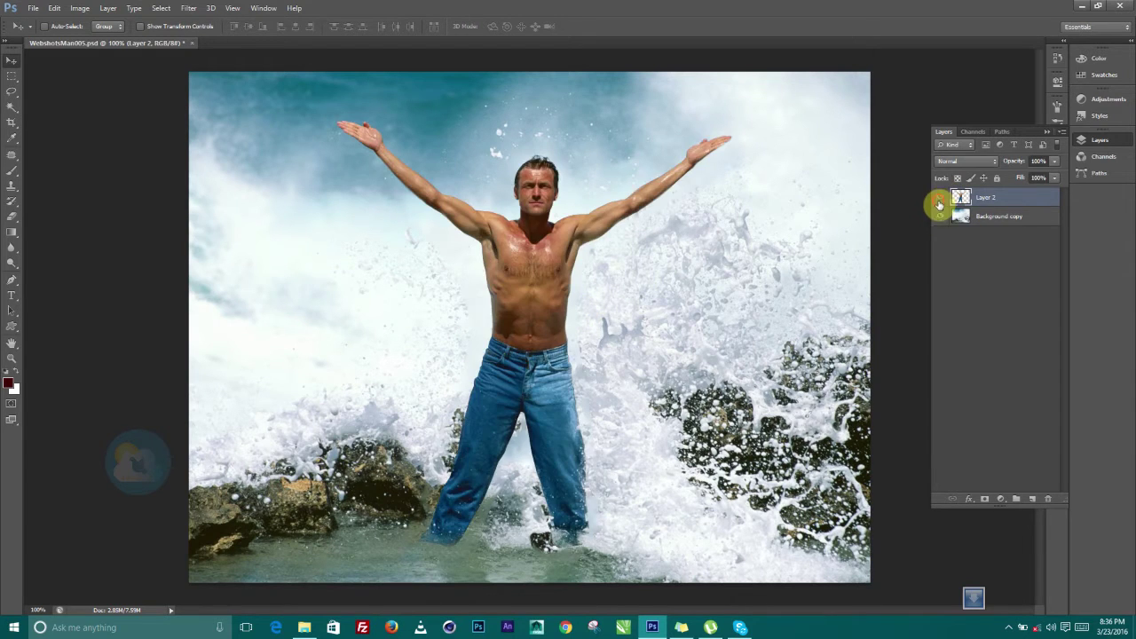
left_click(51, 9)
left_click(83, 190)
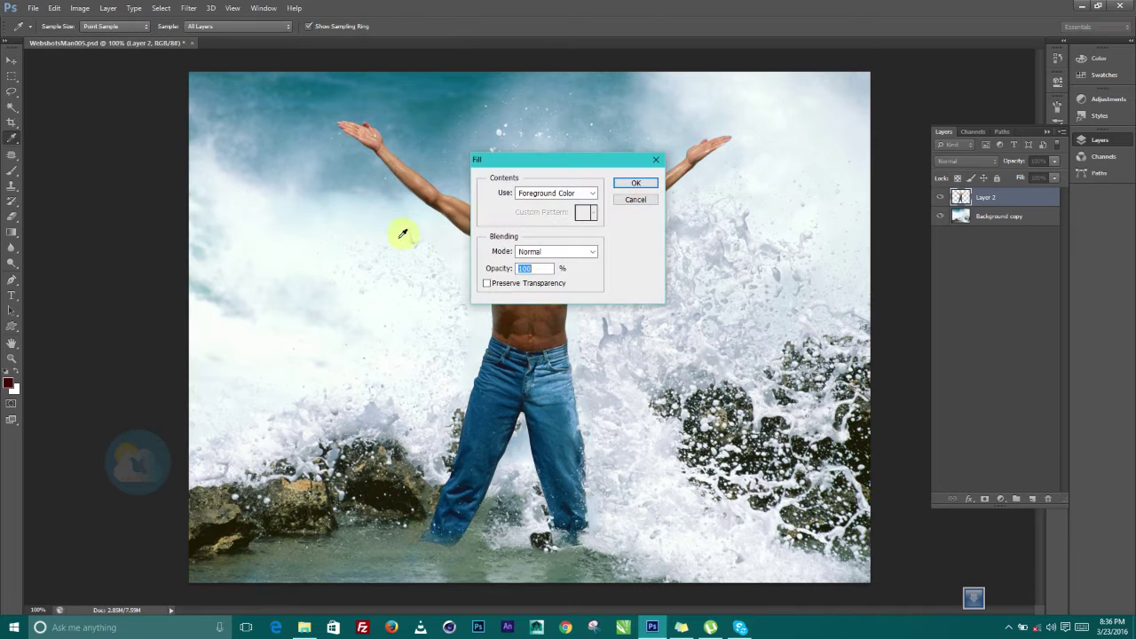
left_click(637, 201)
key("v")
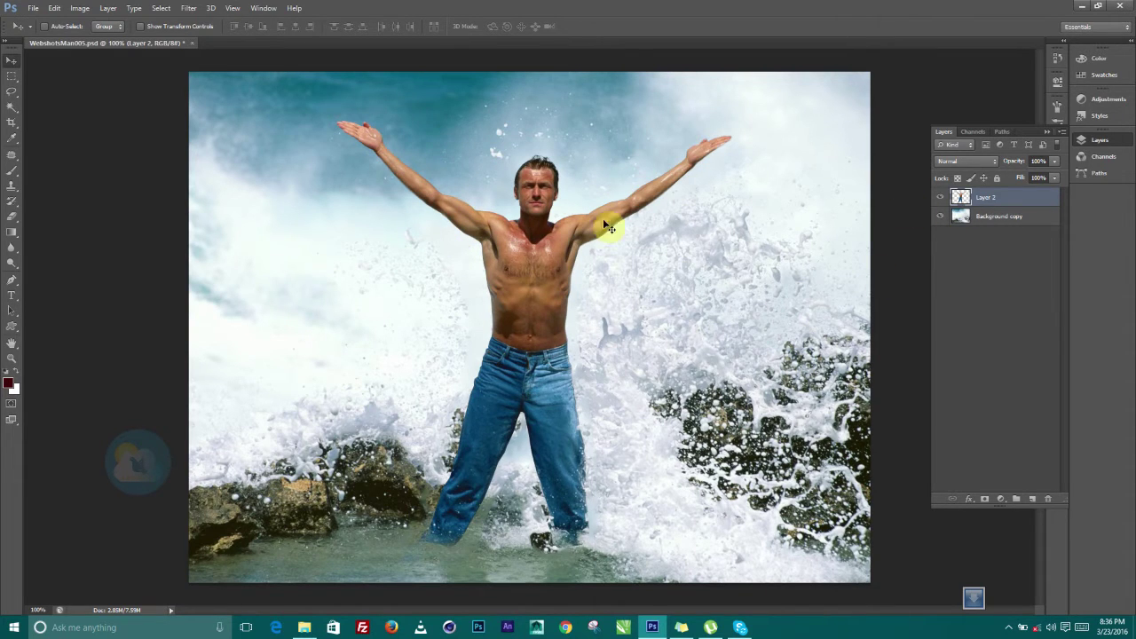
Step: Duplicate Layer 2 to create Layer 2 copy
scroll(554, 277, "up", 4)
scroll(556, 277, "down", 2)
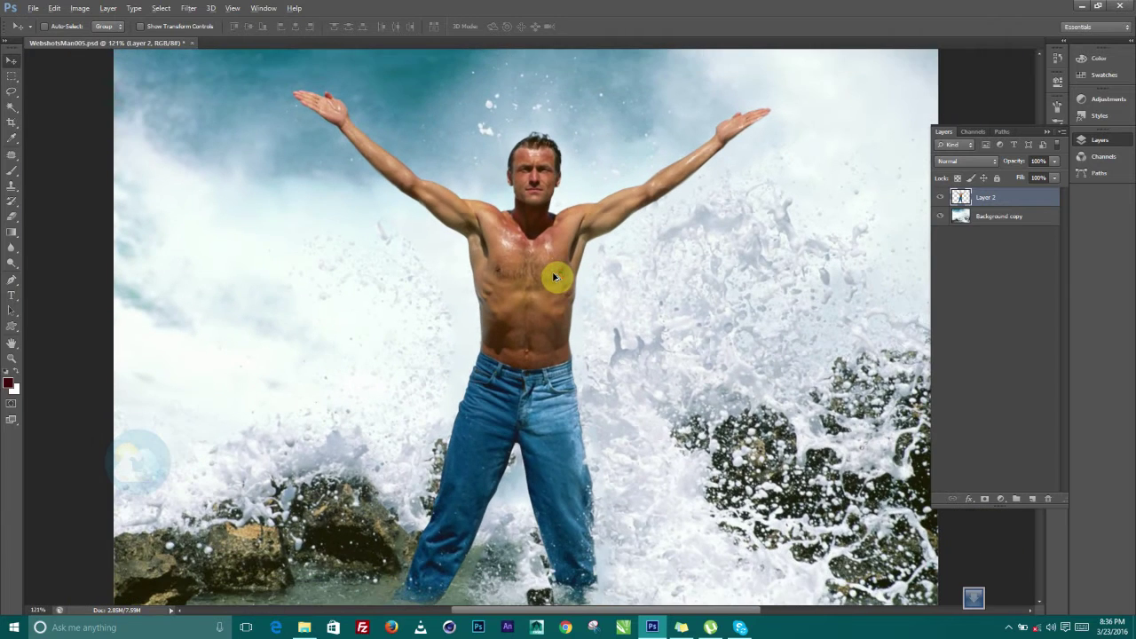
scroll(565, 273, "up", 1)
scroll(568, 266, "down", 1)
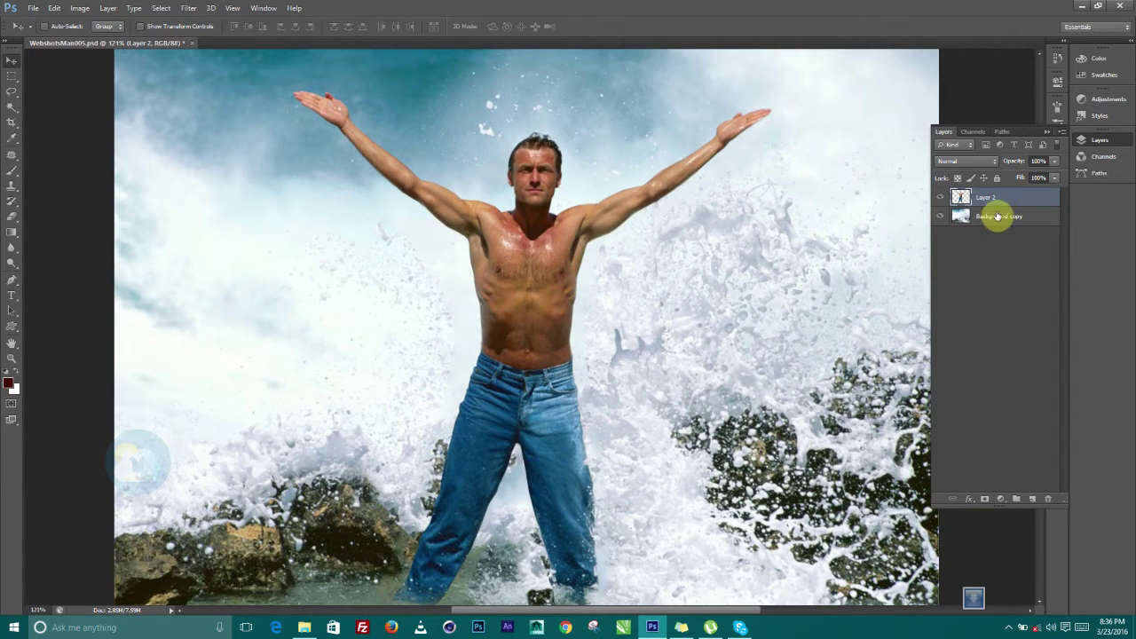
left_click_drag(964, 197, 1032, 498)
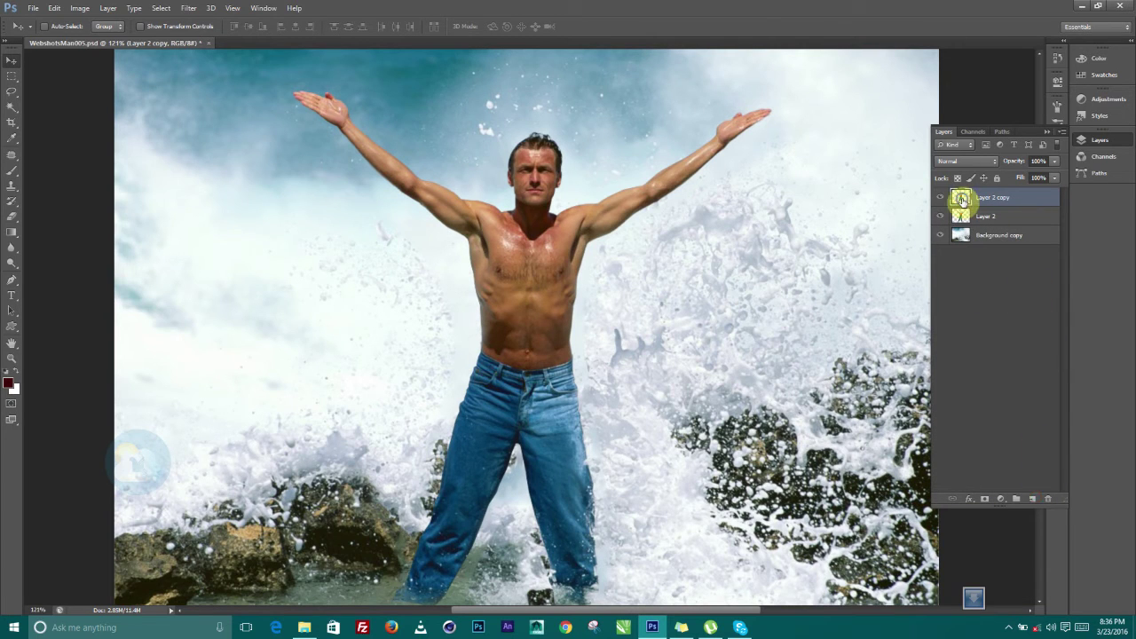
Step: Convert Layer 2 copy into a smart object
right_click(960, 197)
right_click(985, 197)
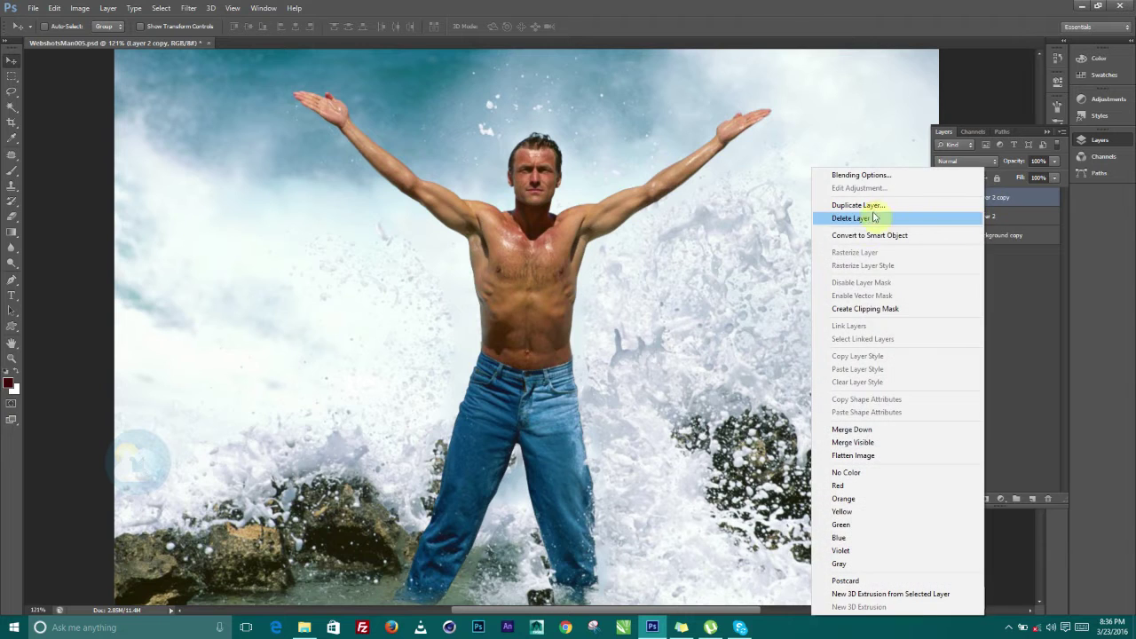
left_click(950, 236)
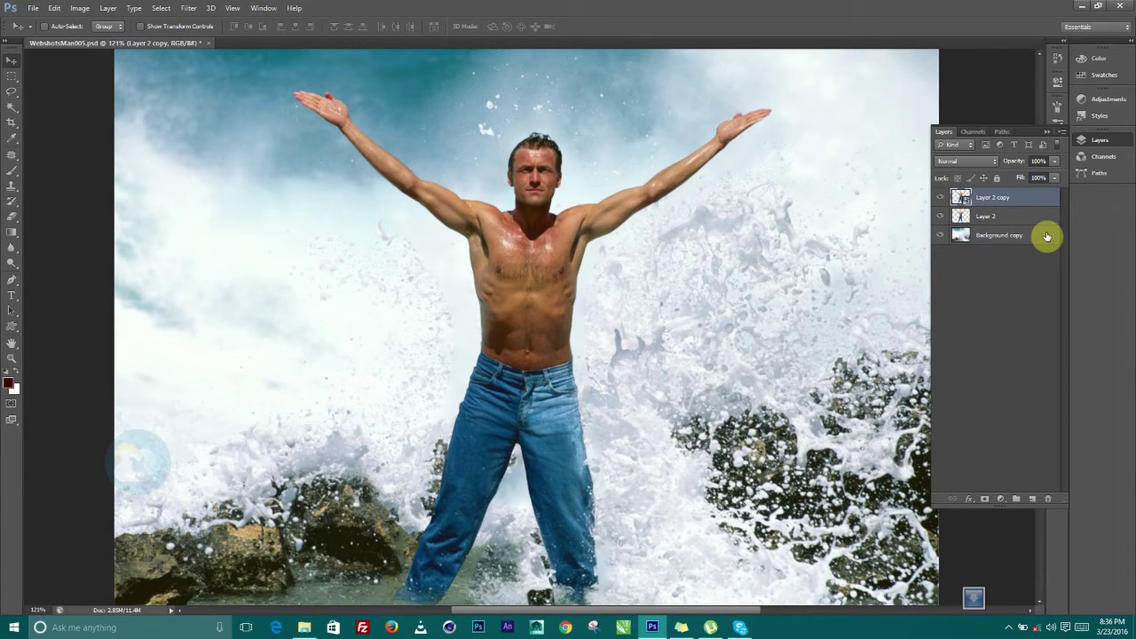
Step: Fit the whole image in view and browse the Layer menu's smart object options without choosing
scroll(592, 237, "up", 2)
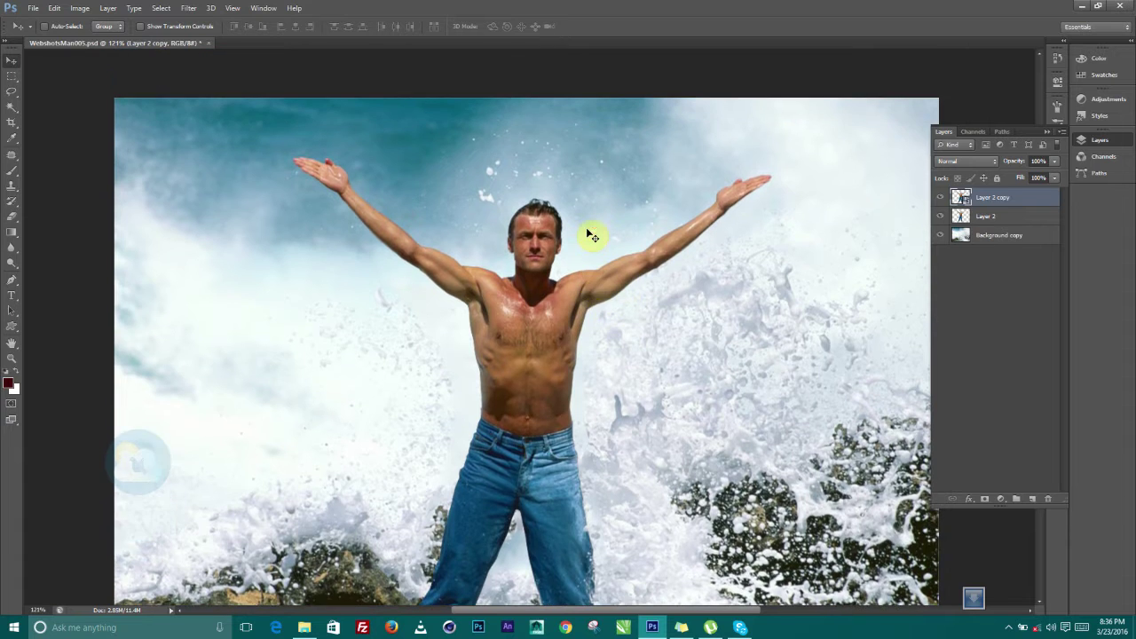
key("ctrl+1")
scroll(587, 229, "up", 1)
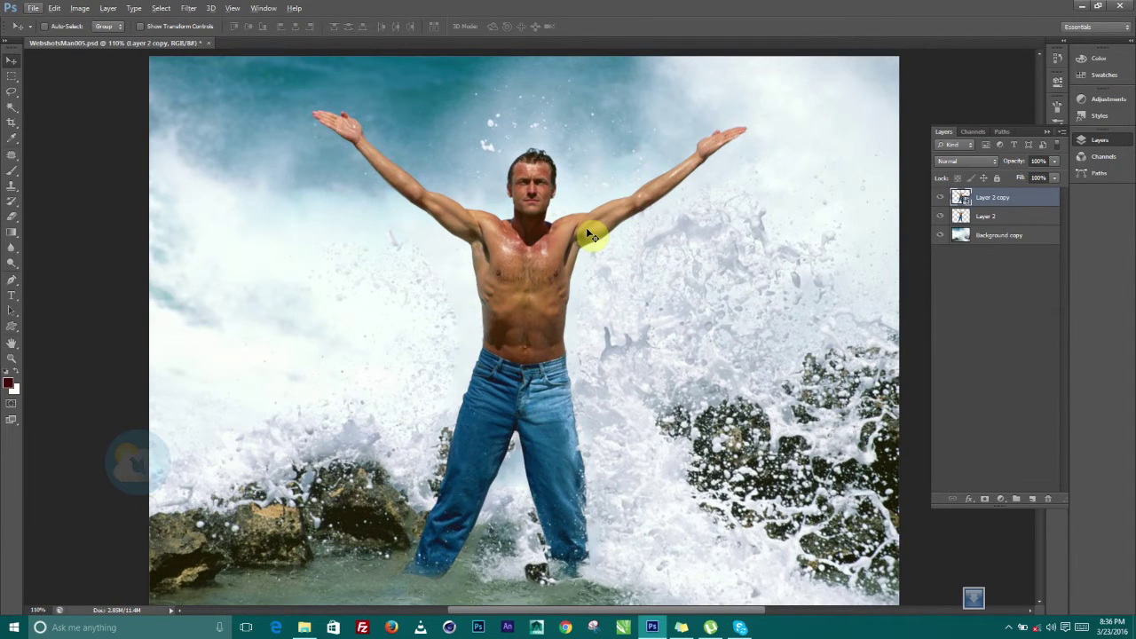
scroll(587, 232, "down", 1)
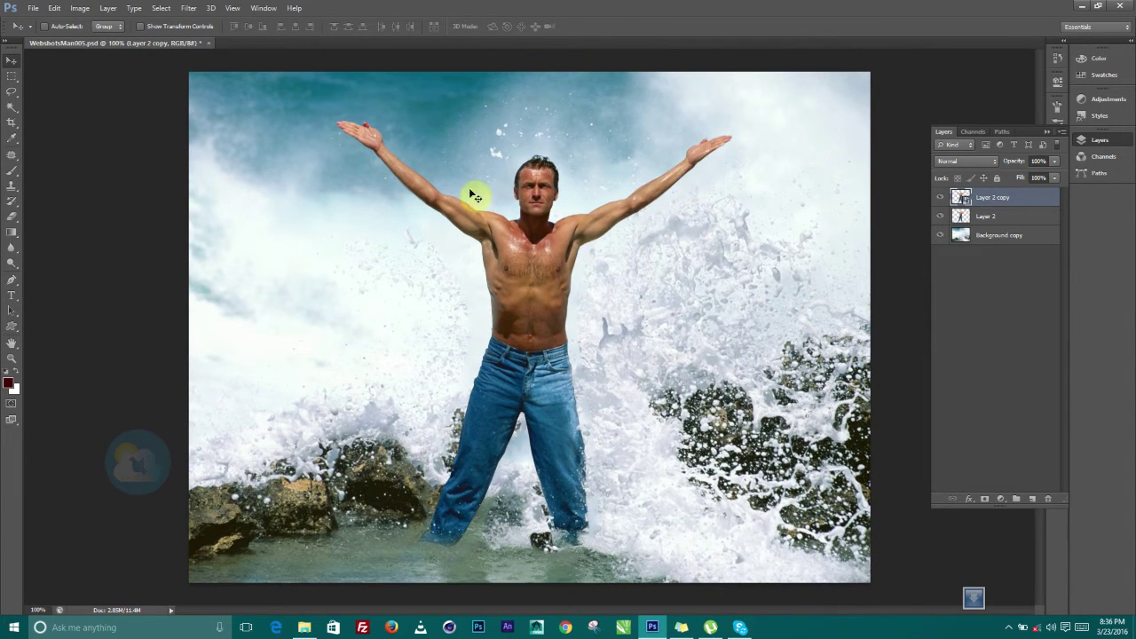
left_click(109, 8)
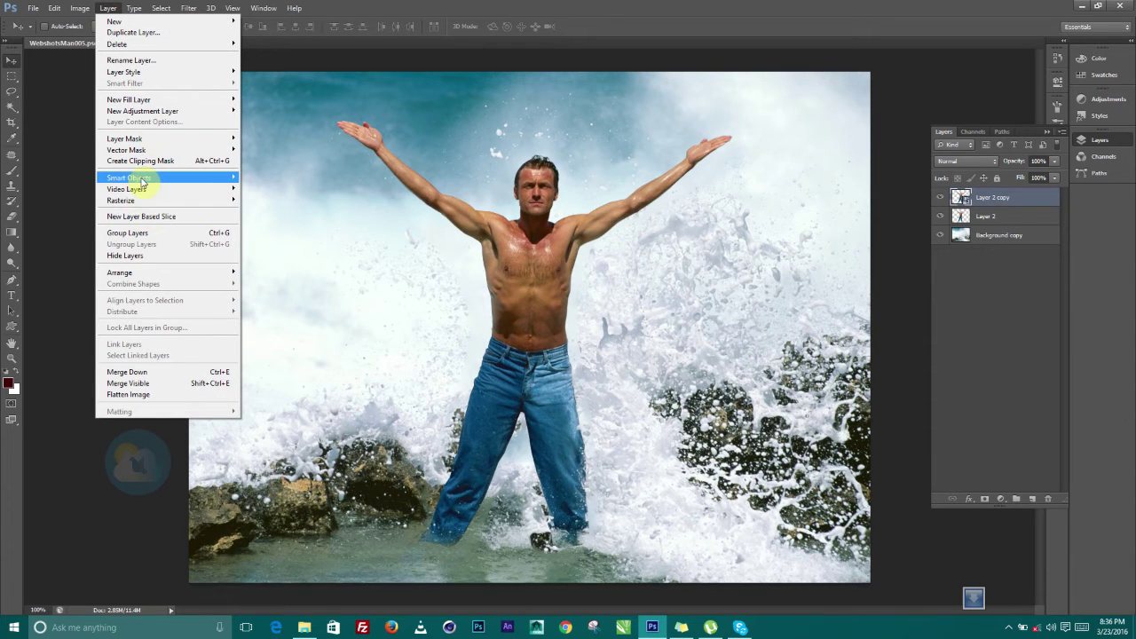
mouse_move(147, 181)
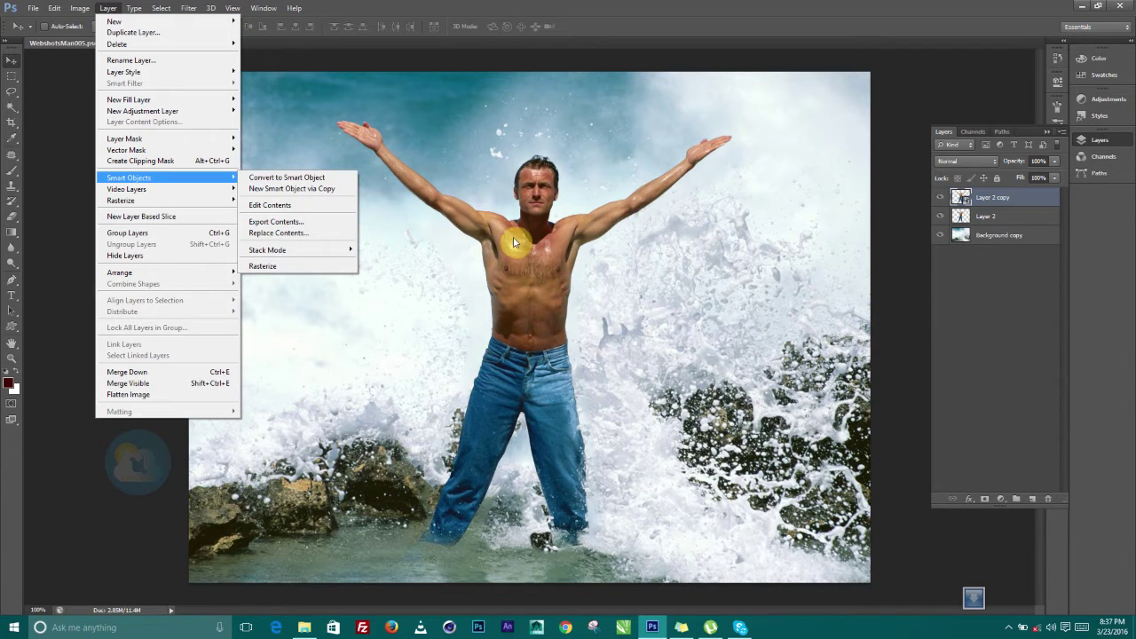
left_click(990, 204)
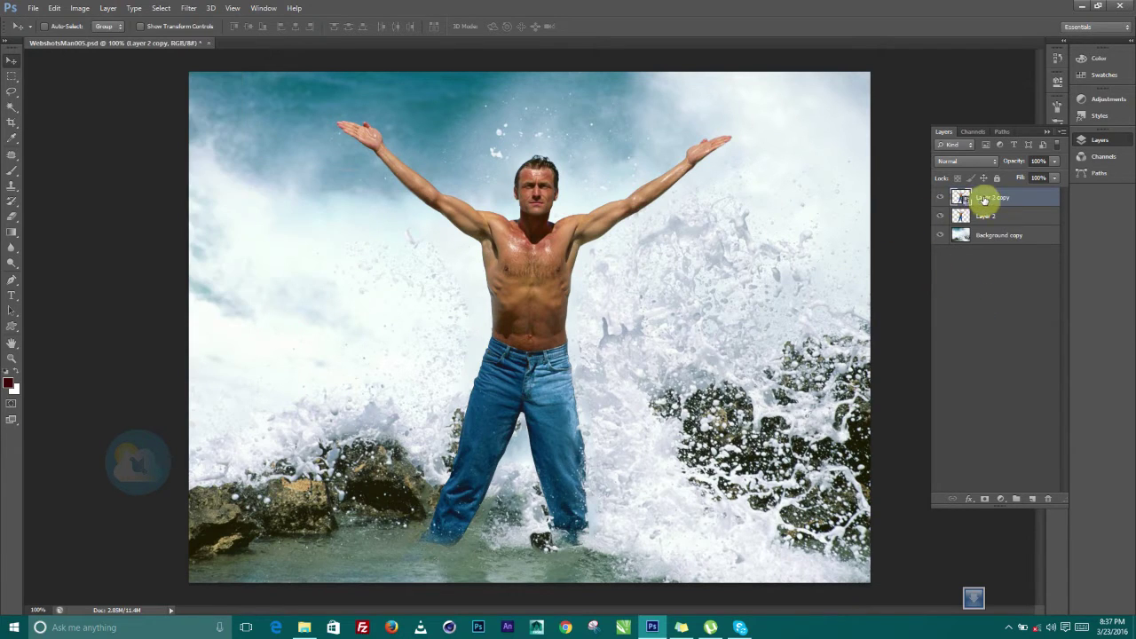
left_click(54, 8)
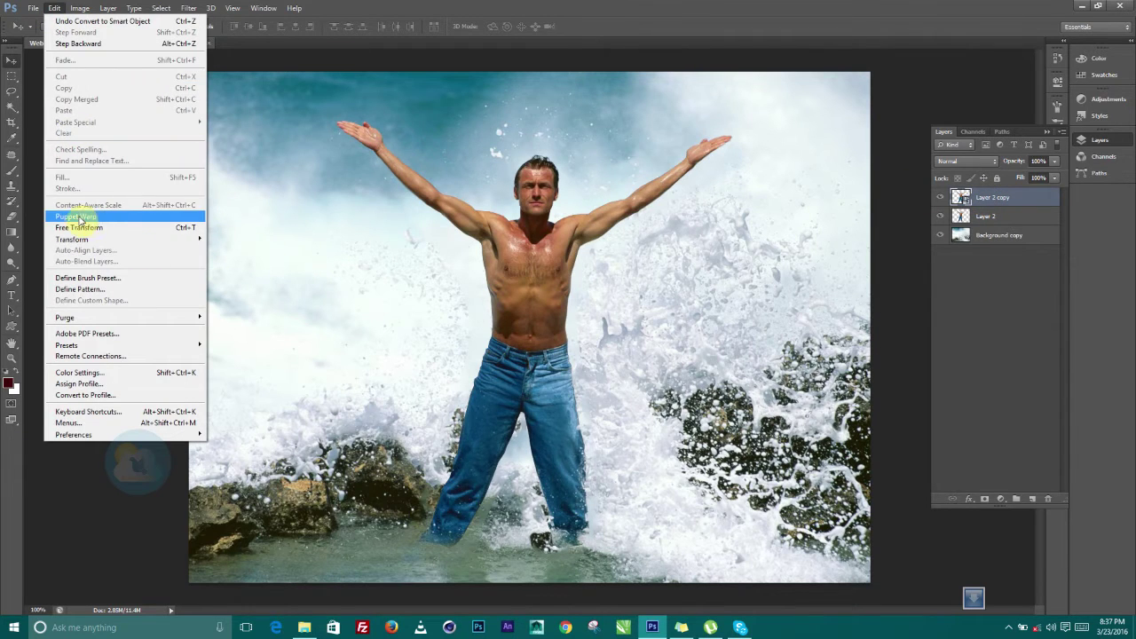
Step: Start Puppet Warp on Layer 2 copy and toggle the warp mesh off
left_click(75, 217)
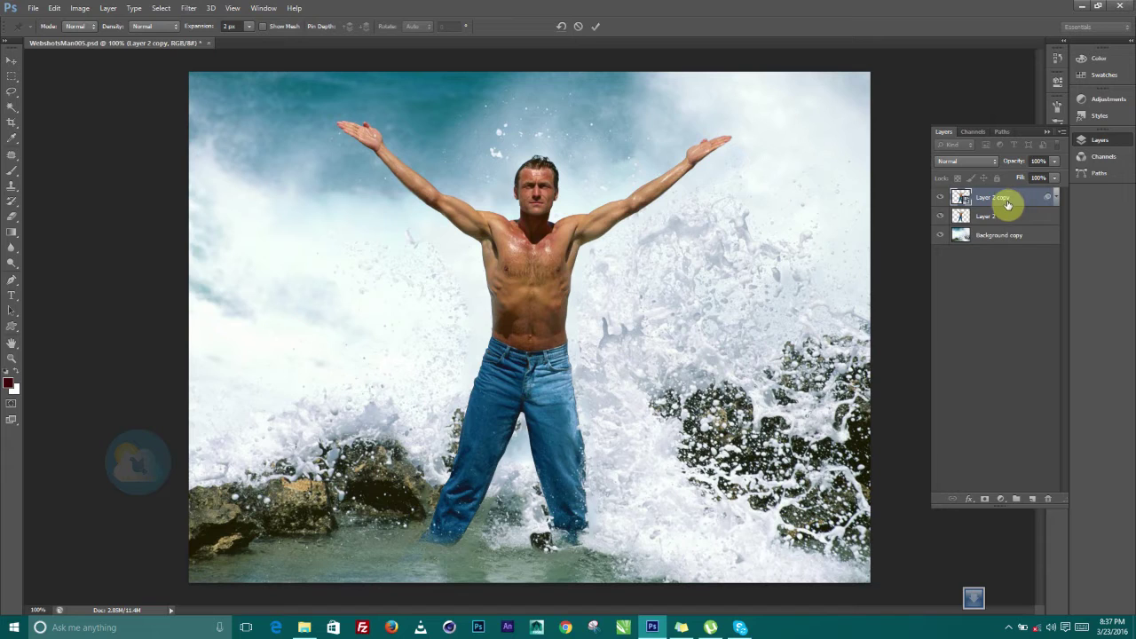
left_click(54, 9)
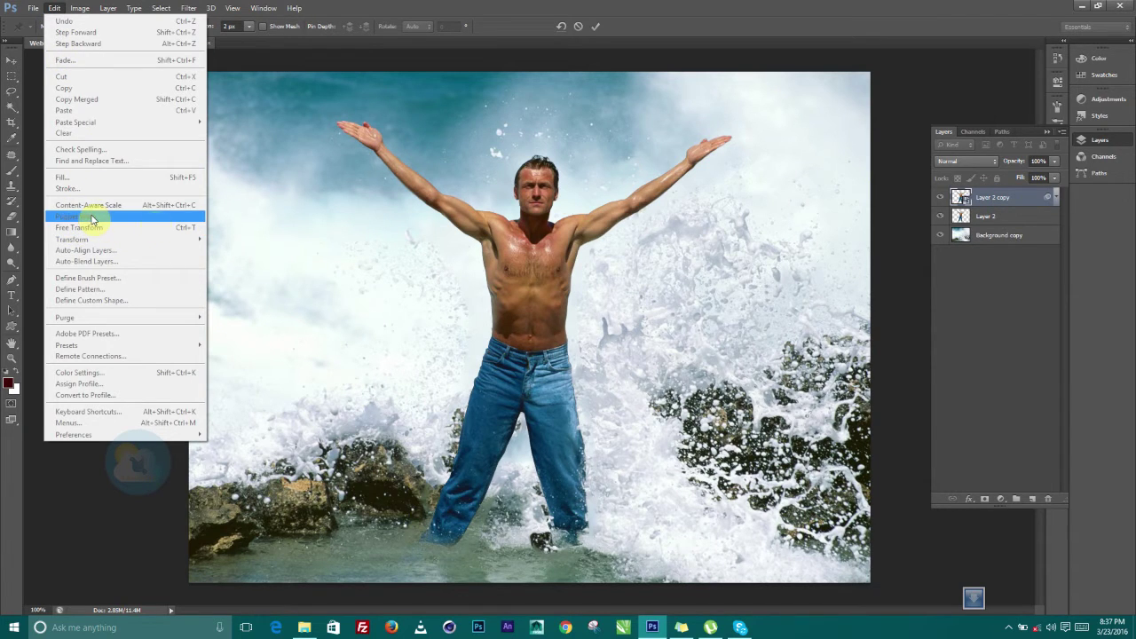
left_click(709, 151)
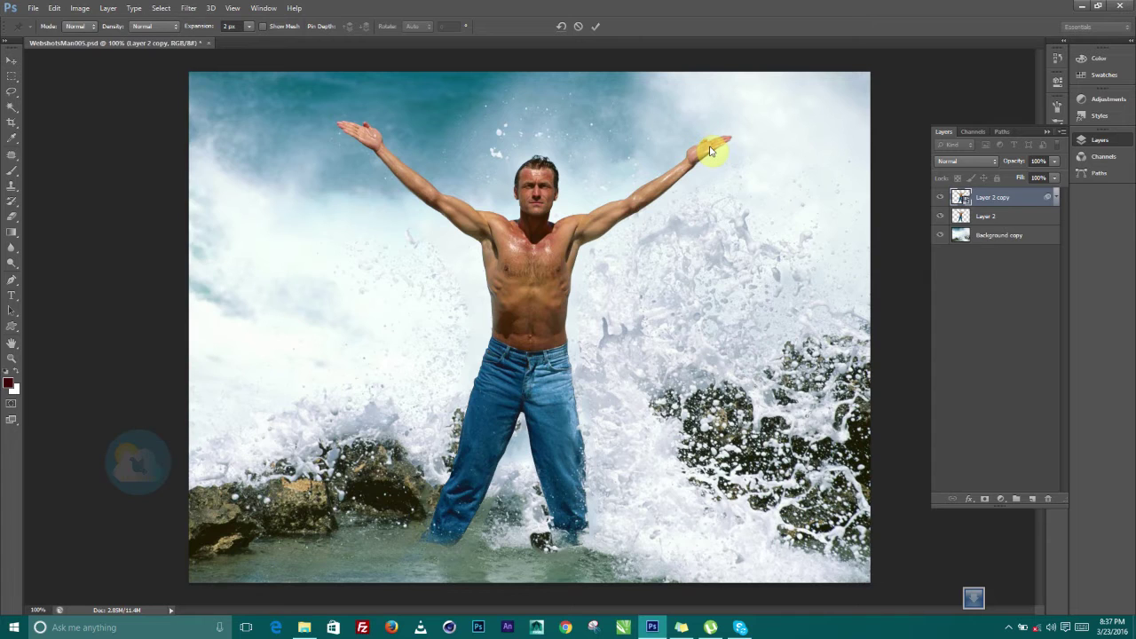
left_click(264, 29)
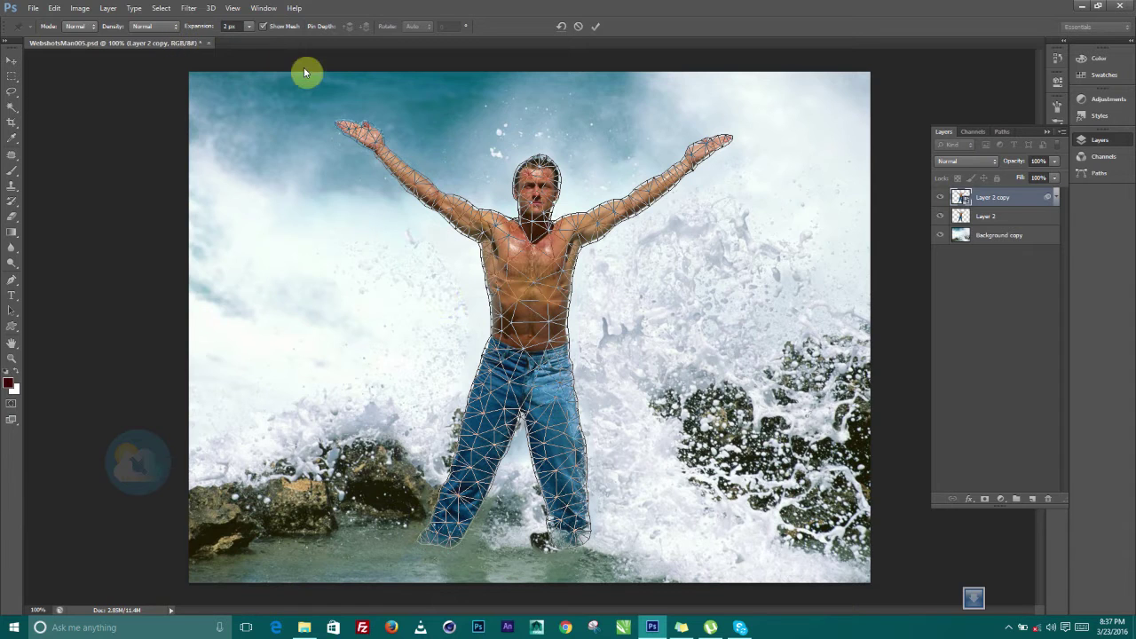
left_click(263, 26)
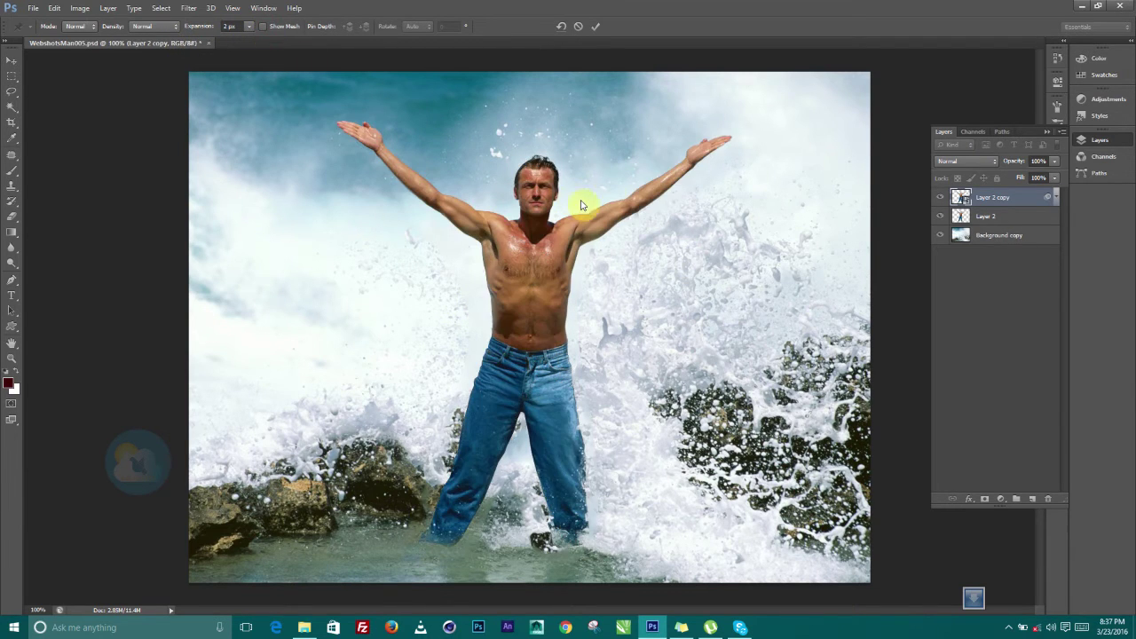
Step: Place warp pins on both raised hands, both shoulders, the head, waist and both feet
left_click(706, 146)
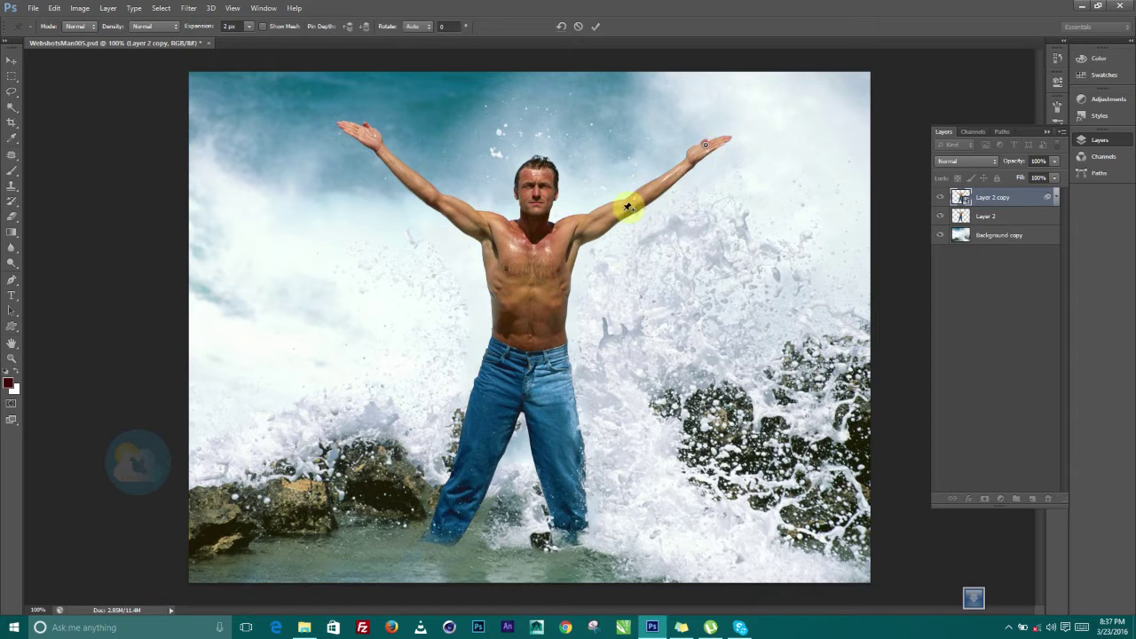
left_click(579, 228)
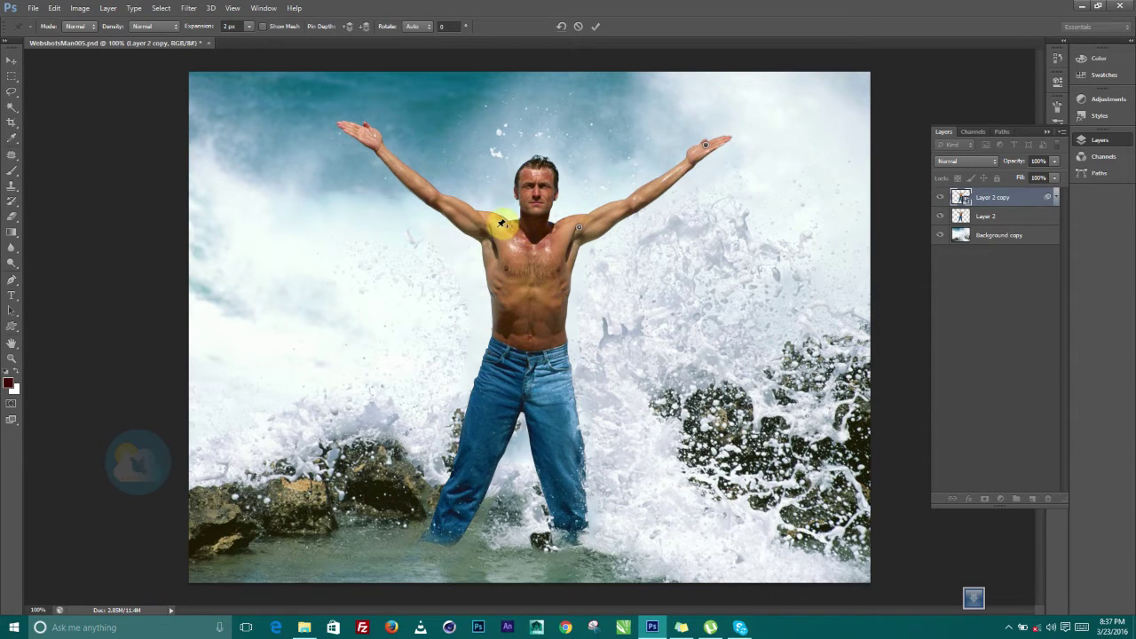
left_click(487, 231)
left_click(364, 134)
left_click(539, 168)
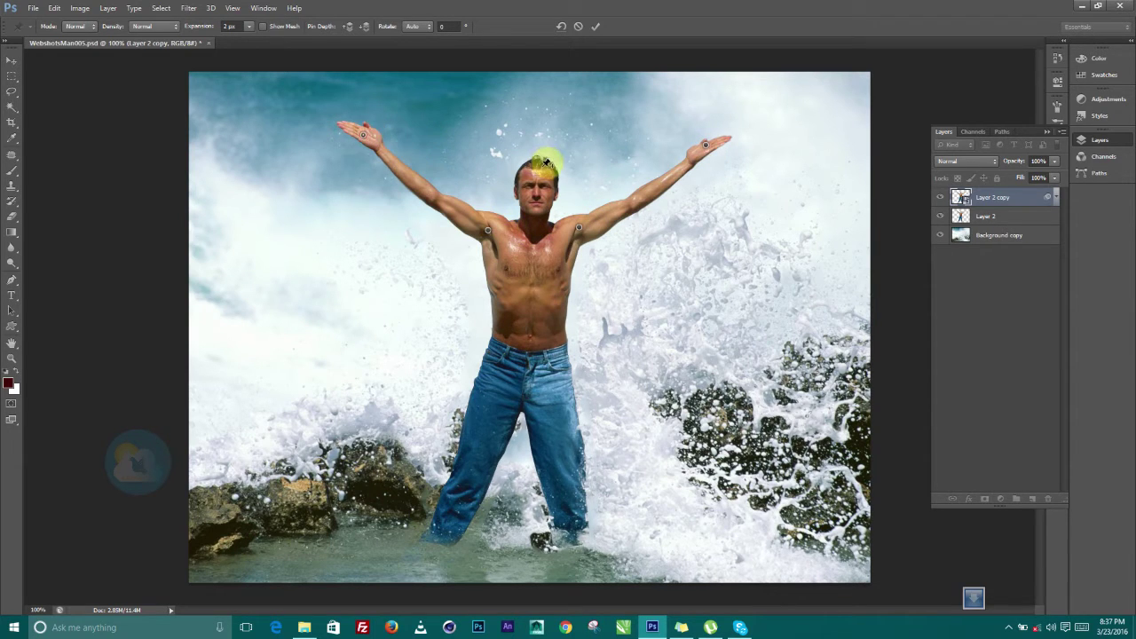
left_click(530, 340)
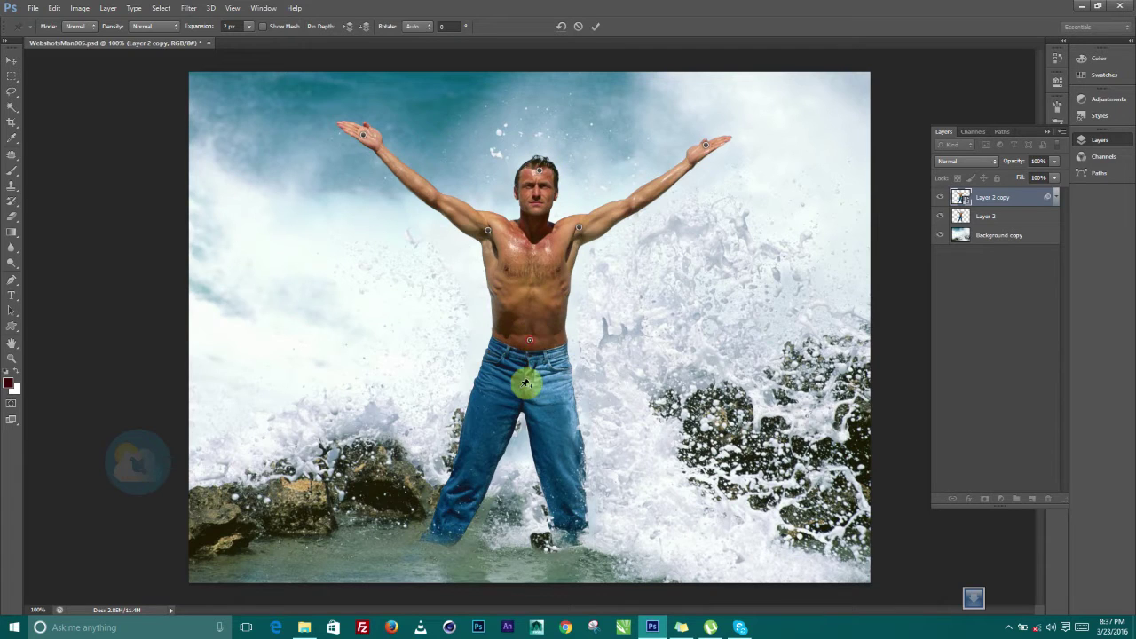
left_click(444, 534)
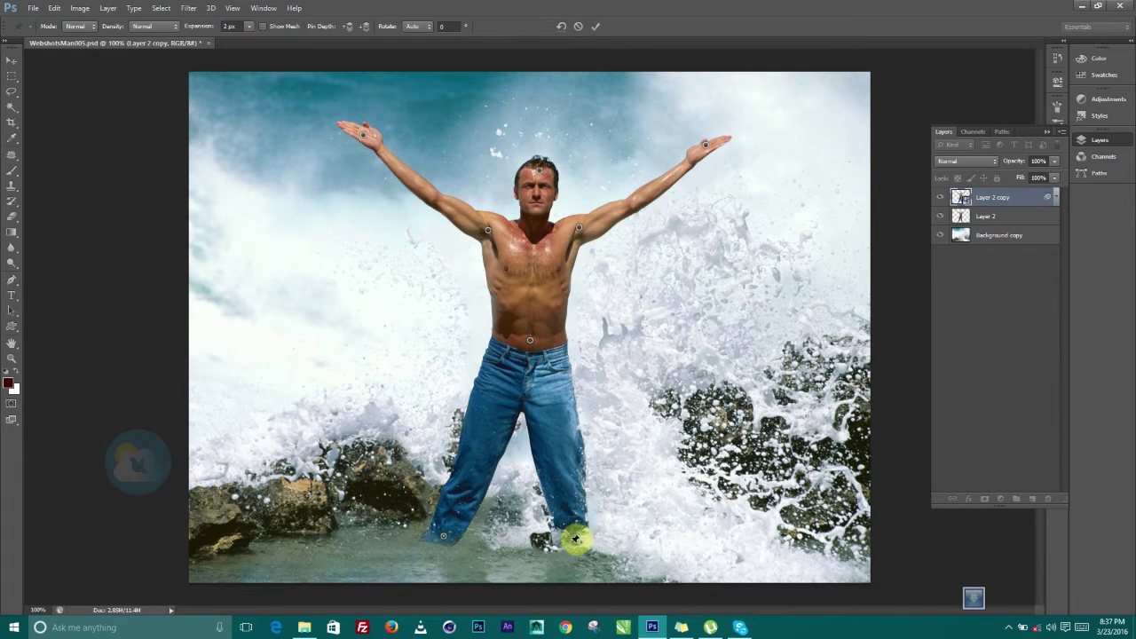
left_click(572, 540)
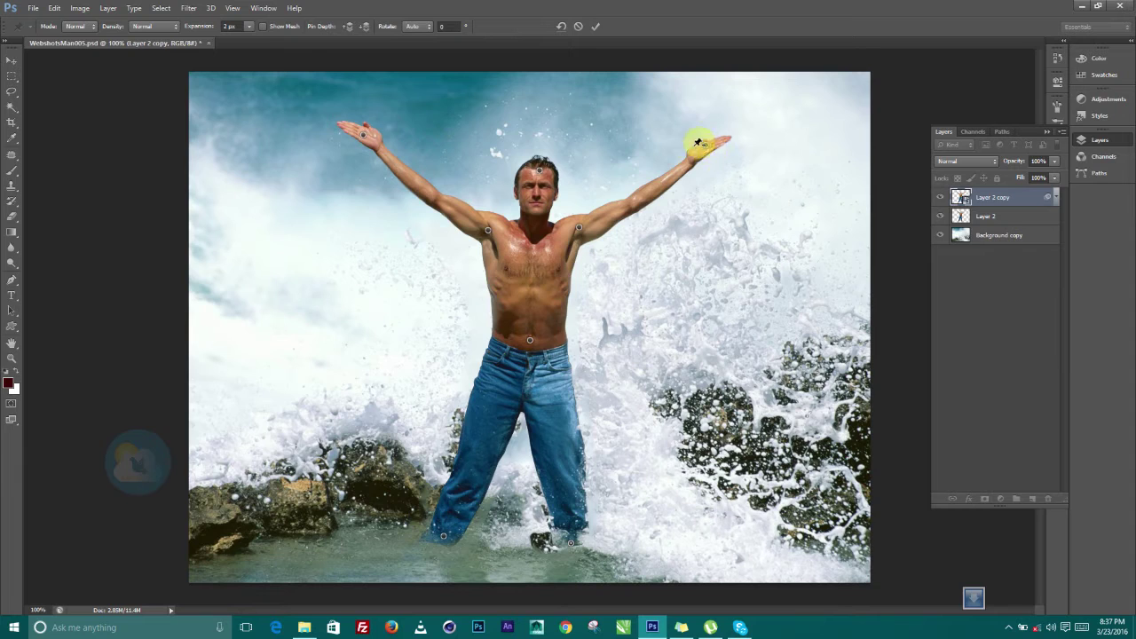
Step: Re-pin the right-side hand and delete the extra pin added on the right forearm
left_click(700, 143)
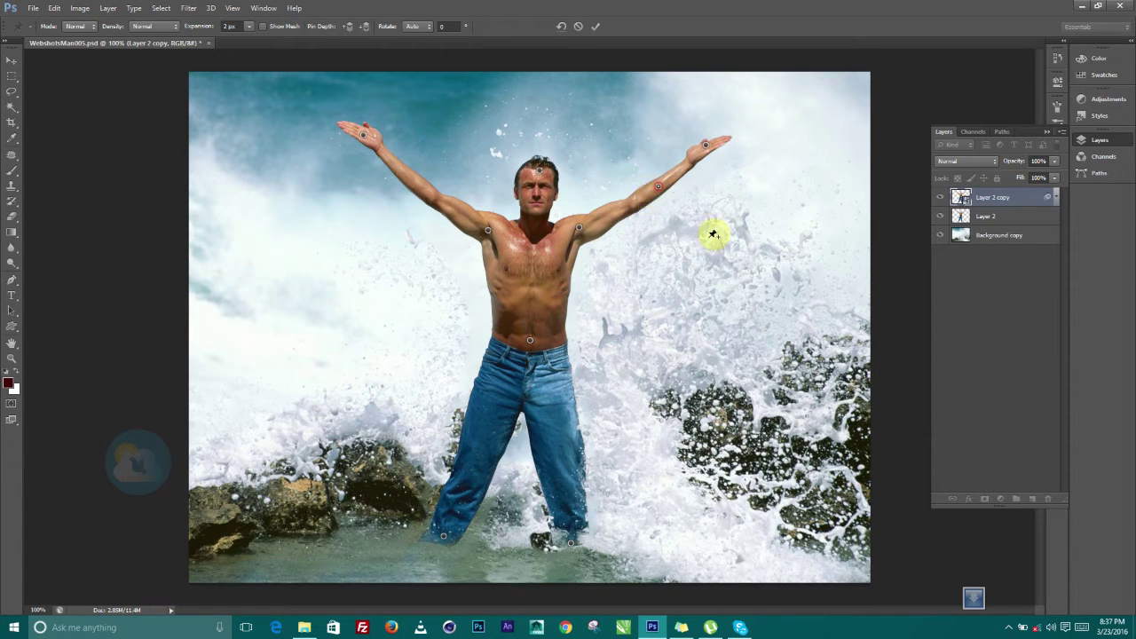
left_click(658, 186)
right_click(661, 192)
left_click(687, 198)
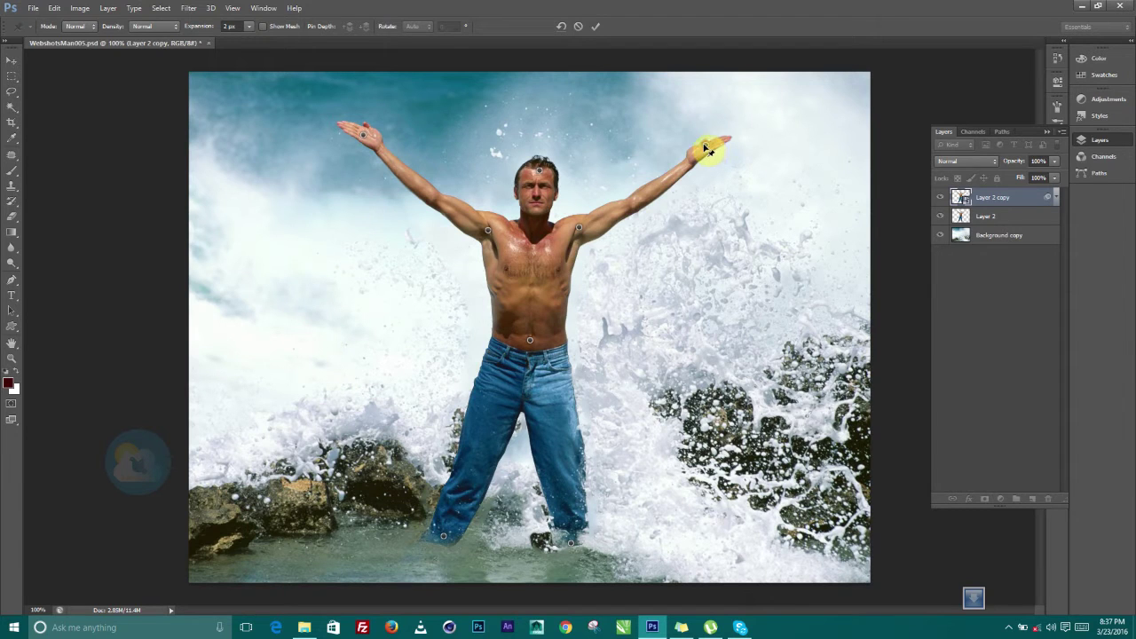
Step: Drag both hand pins up so the copied arms rise beside the originals, then commit
left_click_drag(708, 151, 729, 184)
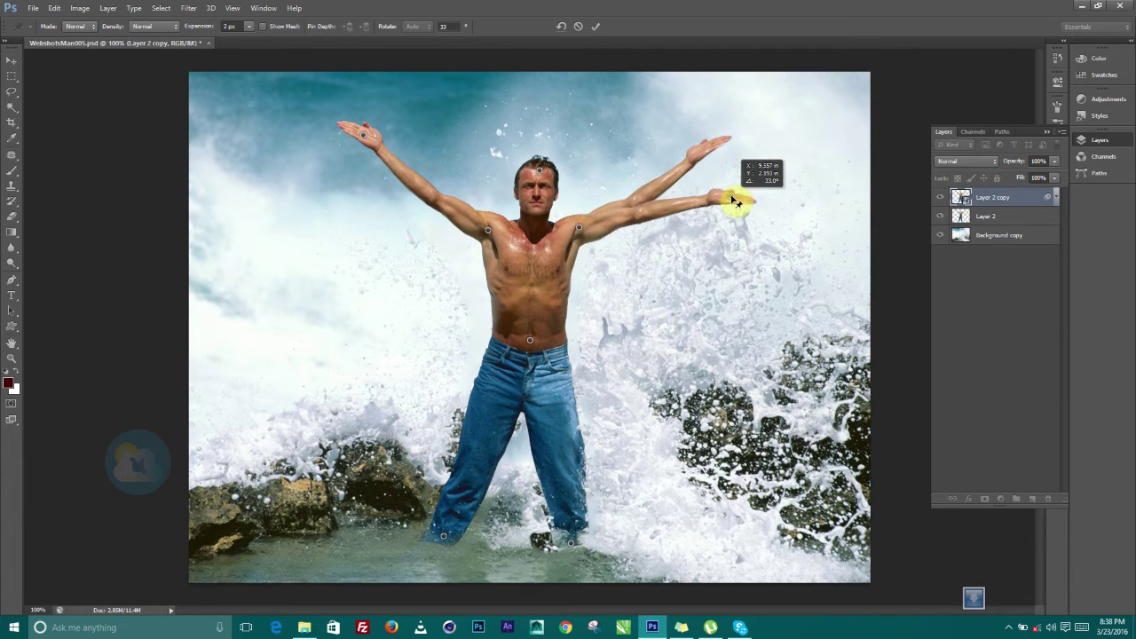
left_click_drag(734, 200, 690, 147)
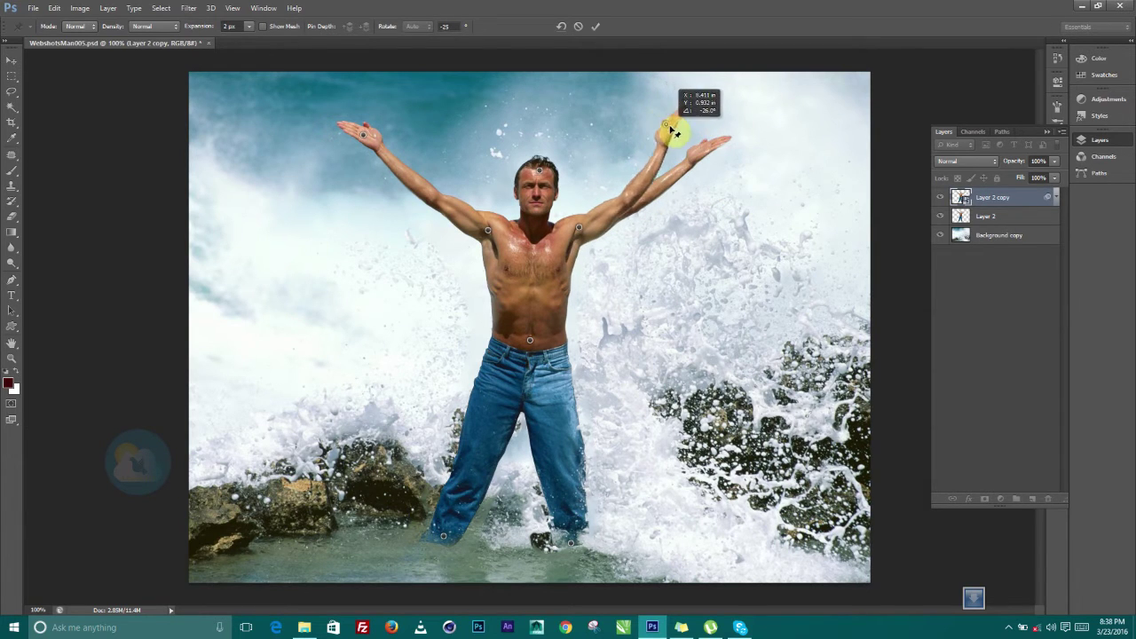
mouse_move(681, 154)
left_mouse_down()
mouse_move(660, 124)
mouse_move(701, 189)
mouse_move(703, 147)
mouse_move(687, 134)
mouse_move(723, 189)
mouse_move(713, 147)
mouse_move(698, 129)
mouse_move(680, 135)
left_mouse_up()
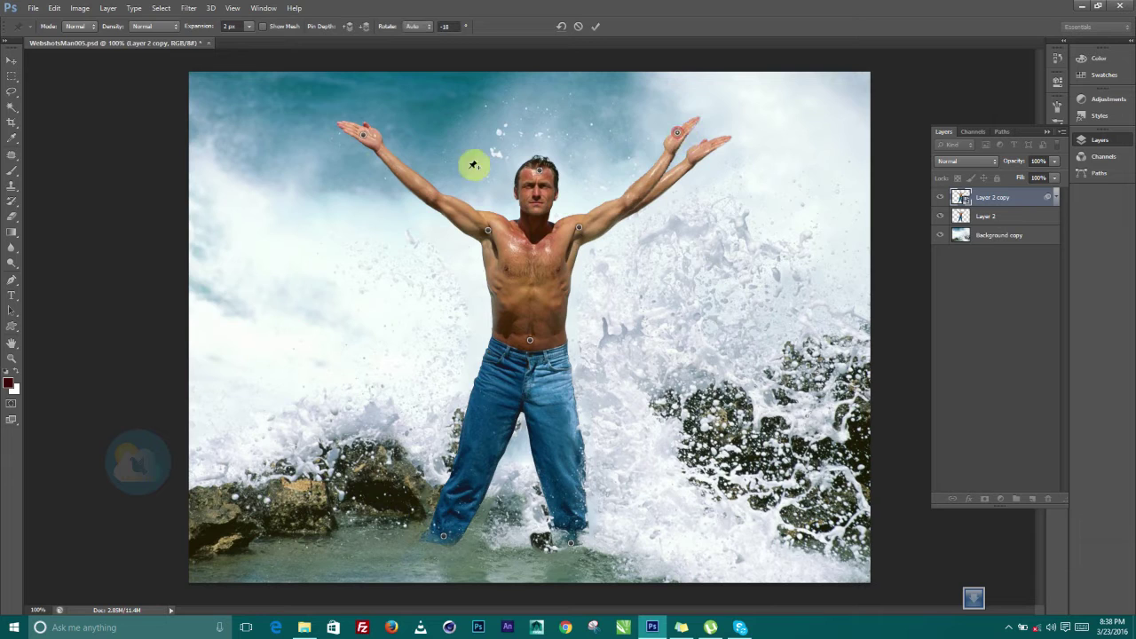
left_click_drag(366, 137, 406, 126)
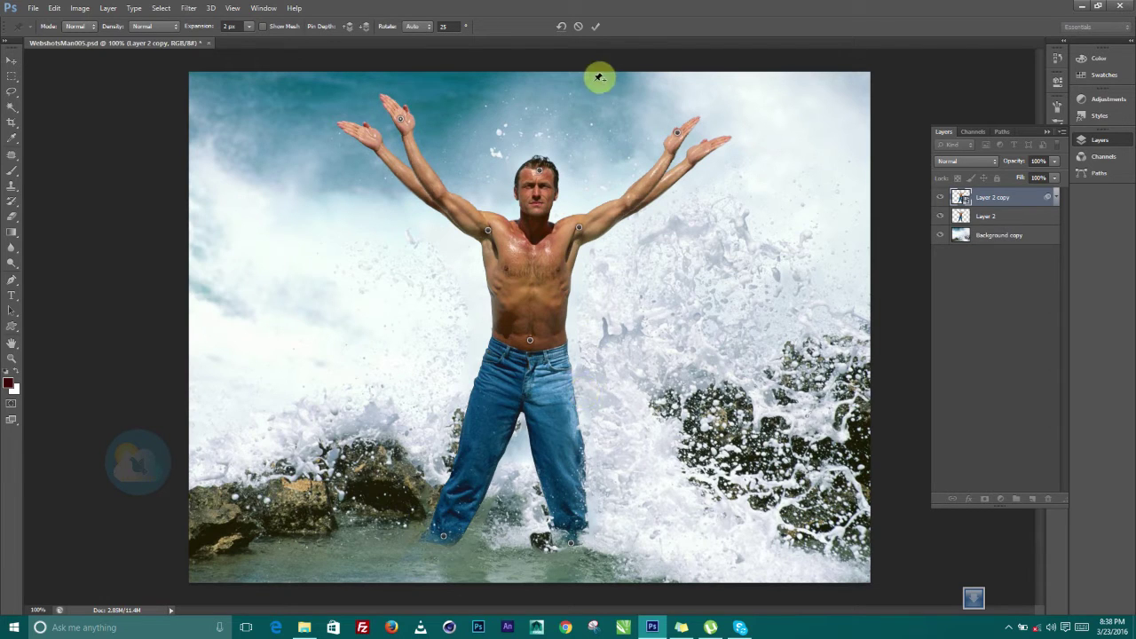
left_click(598, 26)
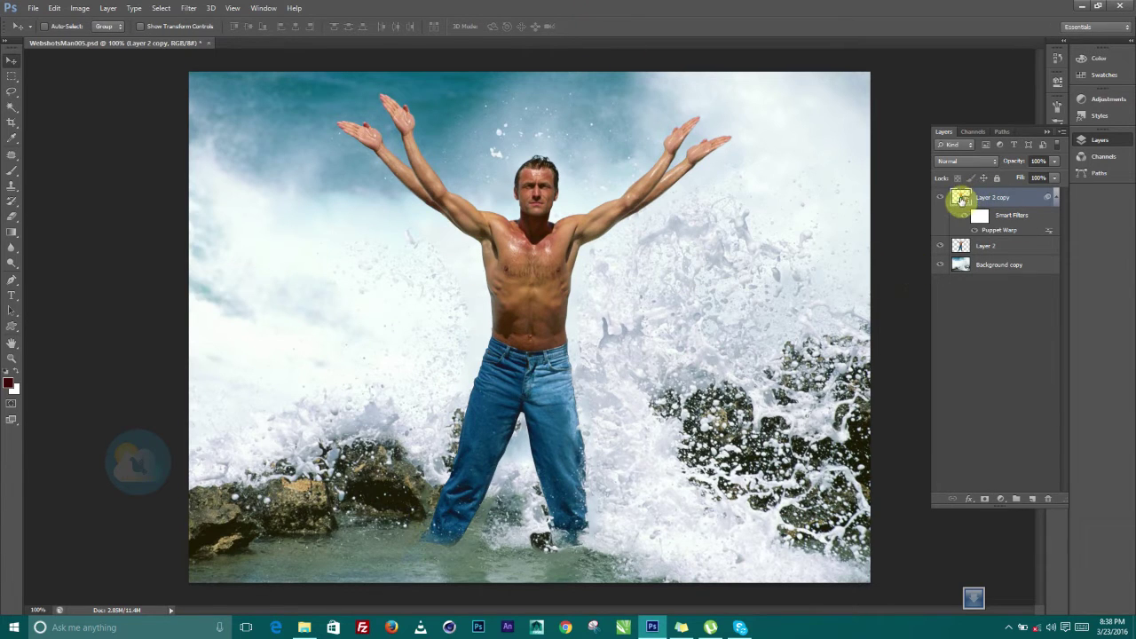
Step: Duplicate the warped figure layer as Layer 2 copy 2
left_click_drag(959, 200, 1032, 498)
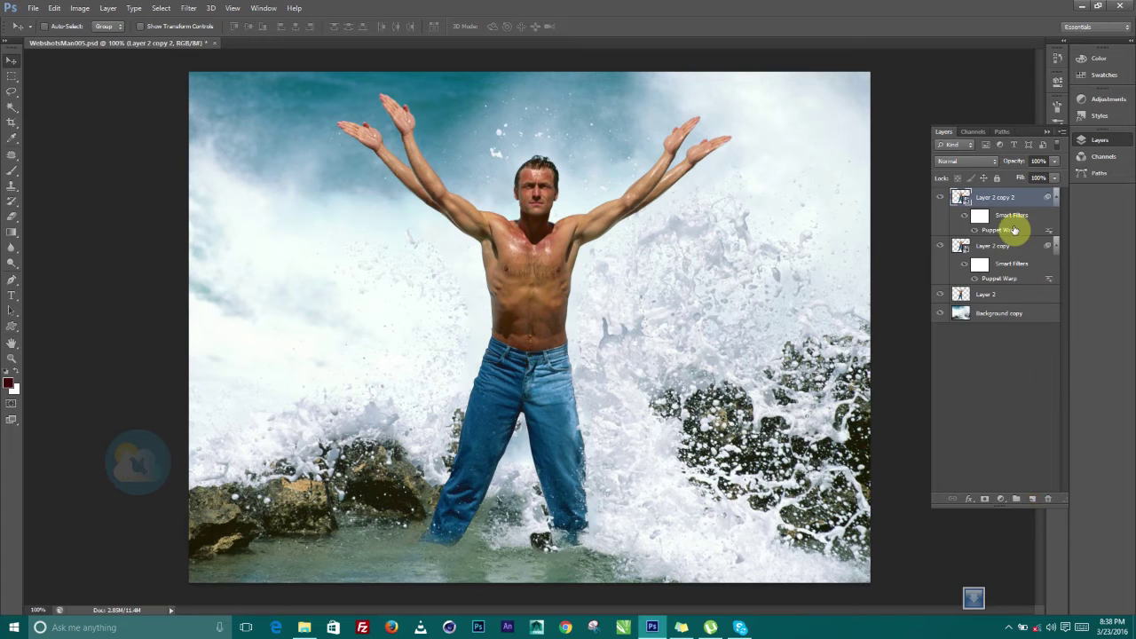
left_click(54, 8)
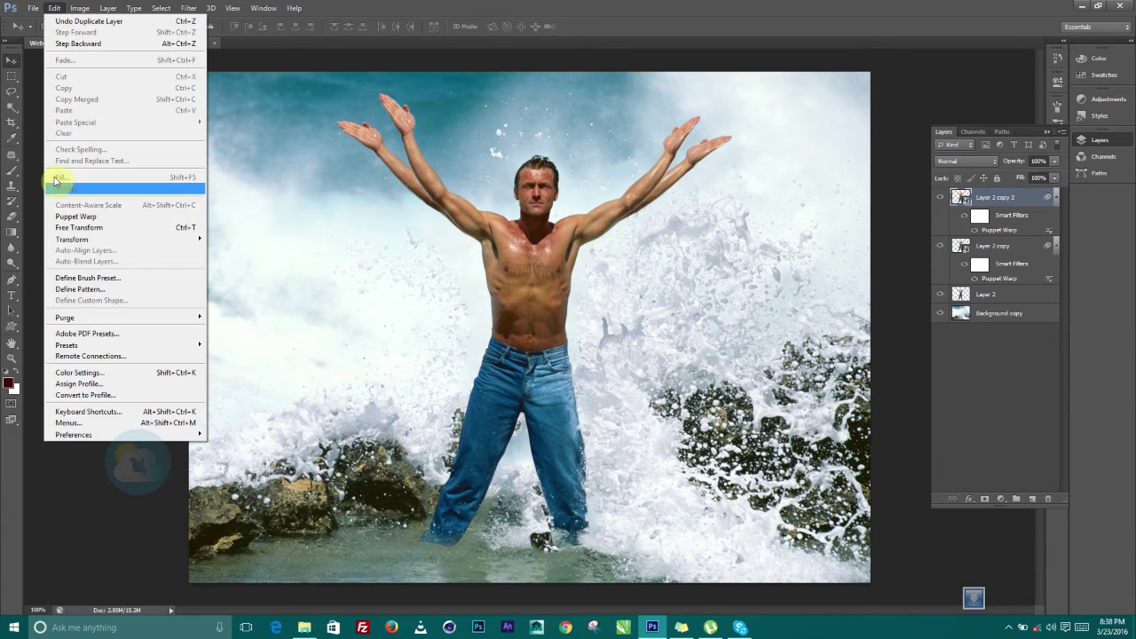
left_click(604, 13)
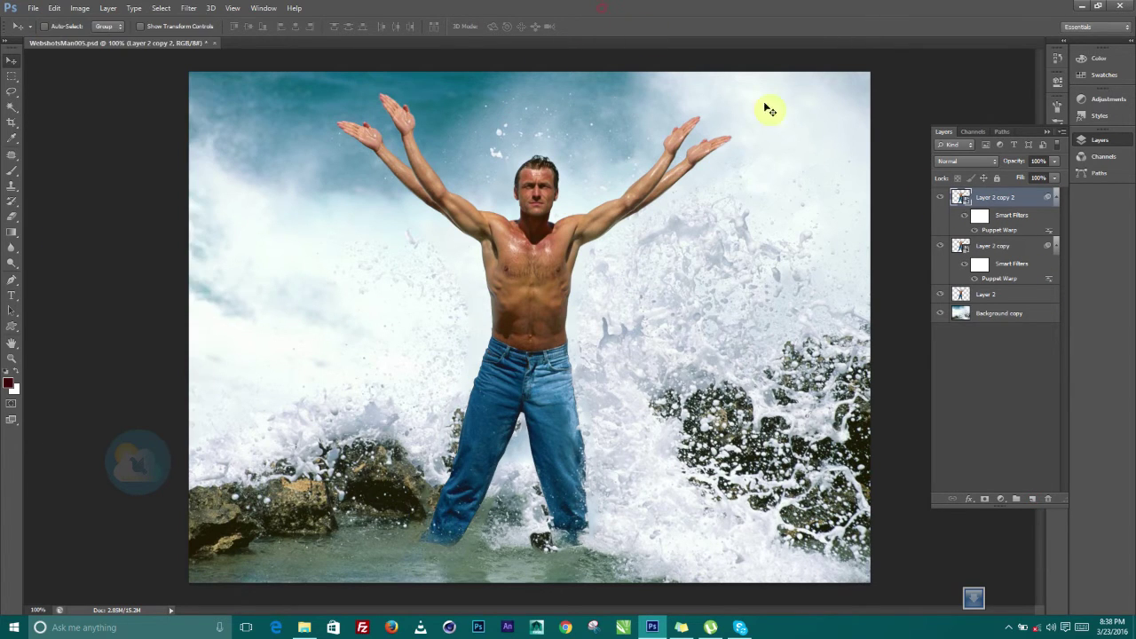
Step: Reopen the copy's Puppet Warp, swing both arms lower and outward, and commit
double_click(1000, 230)
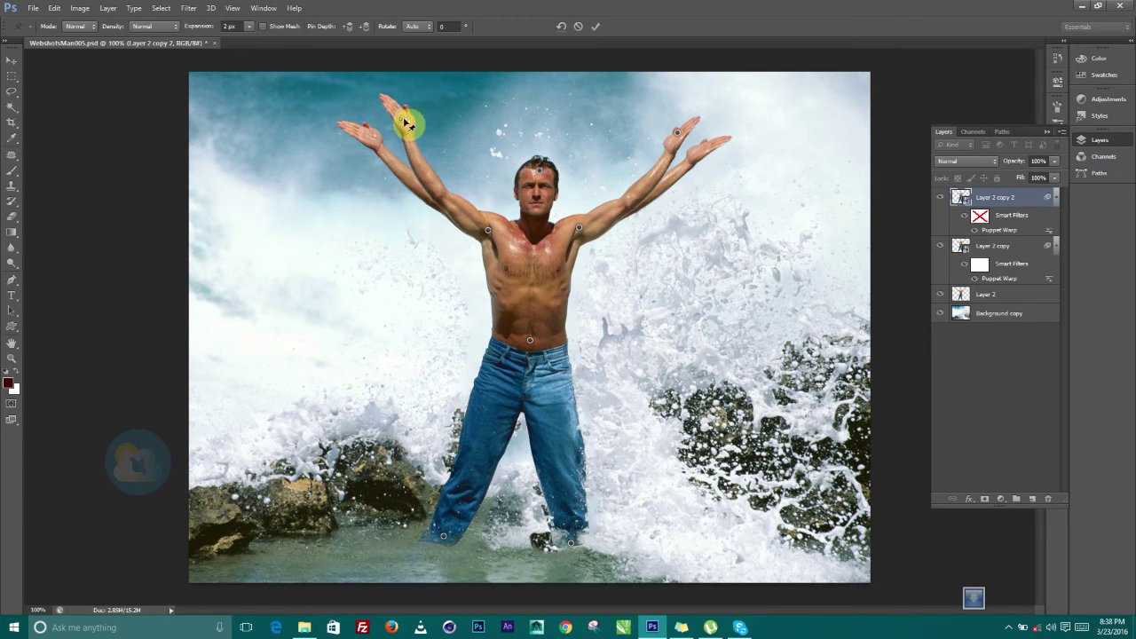
left_click_drag(404, 123, 353, 163)
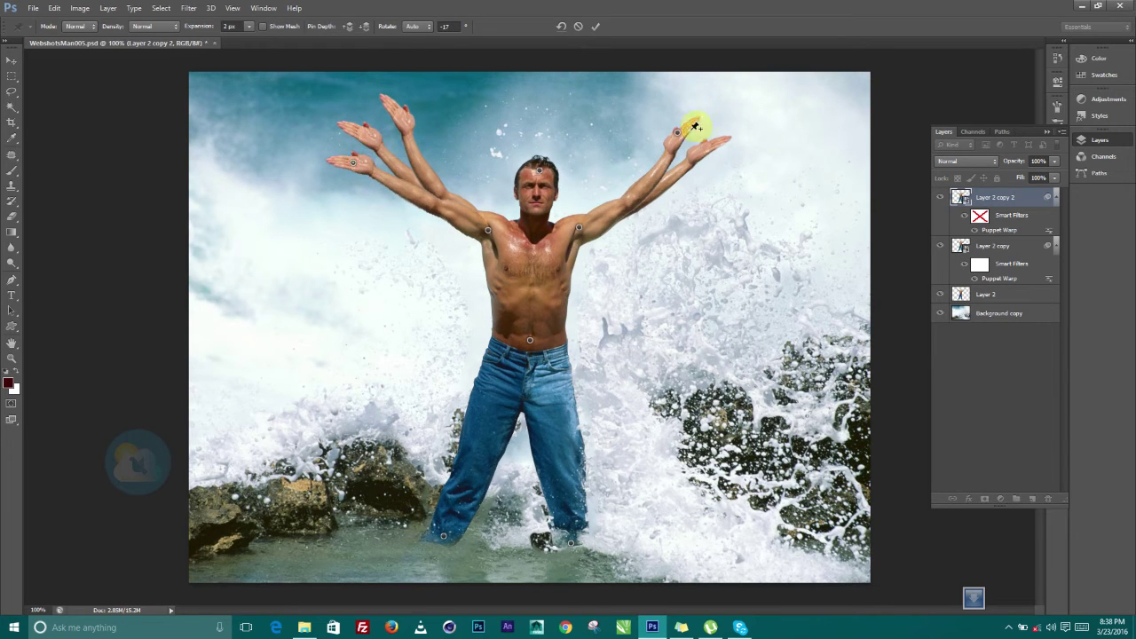
left_click_drag(680, 136, 717, 184)
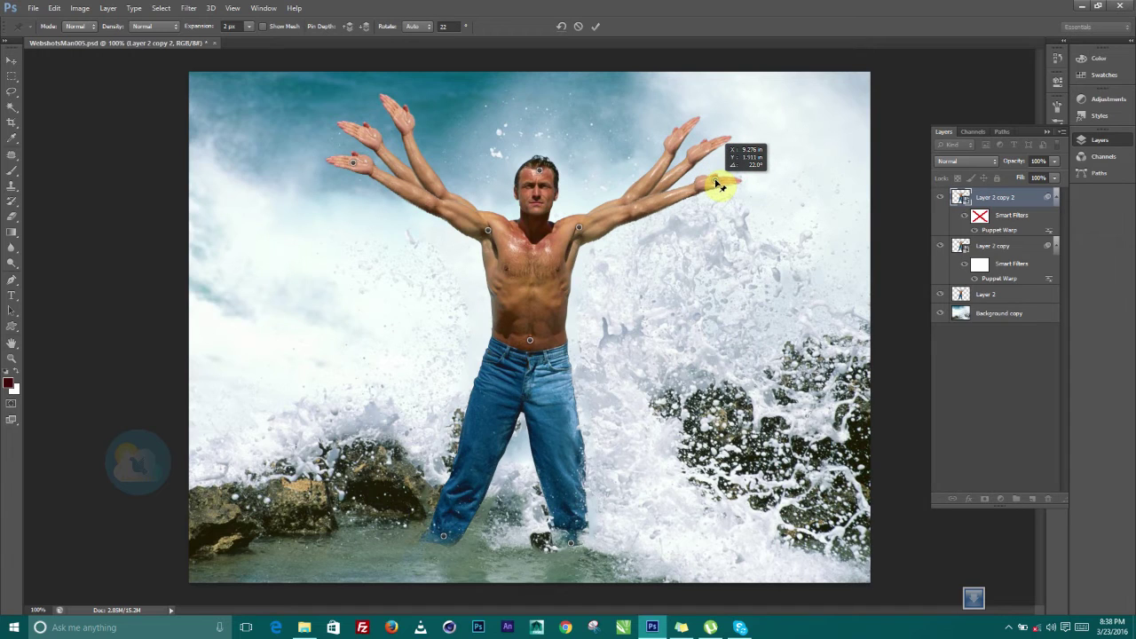
left_click_drag(717, 185, 717, 182)
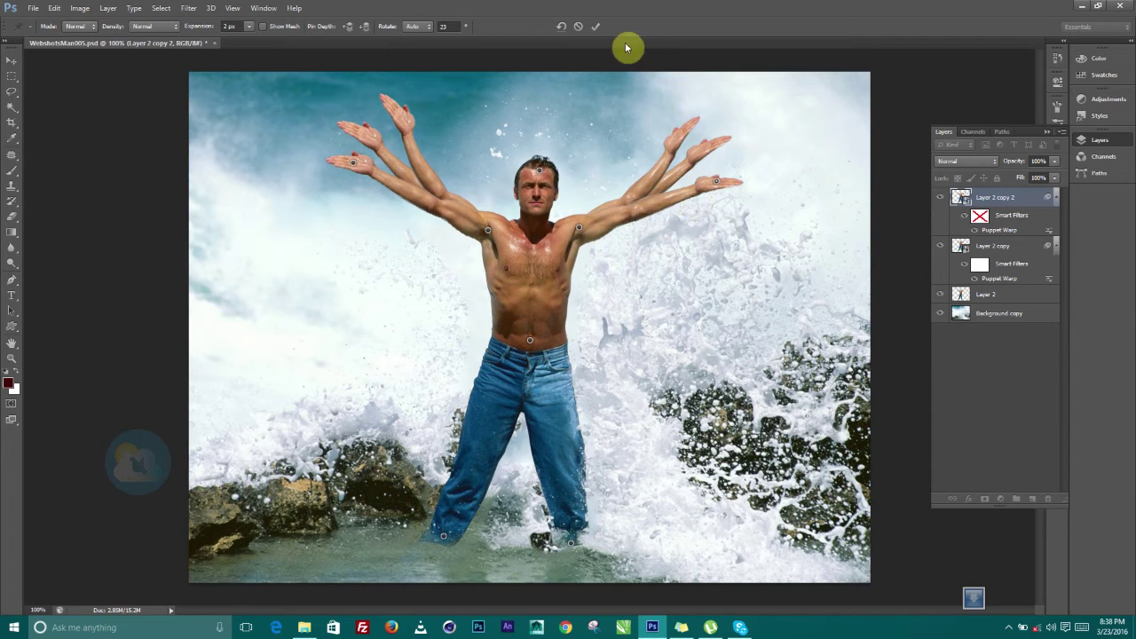
left_click(596, 25)
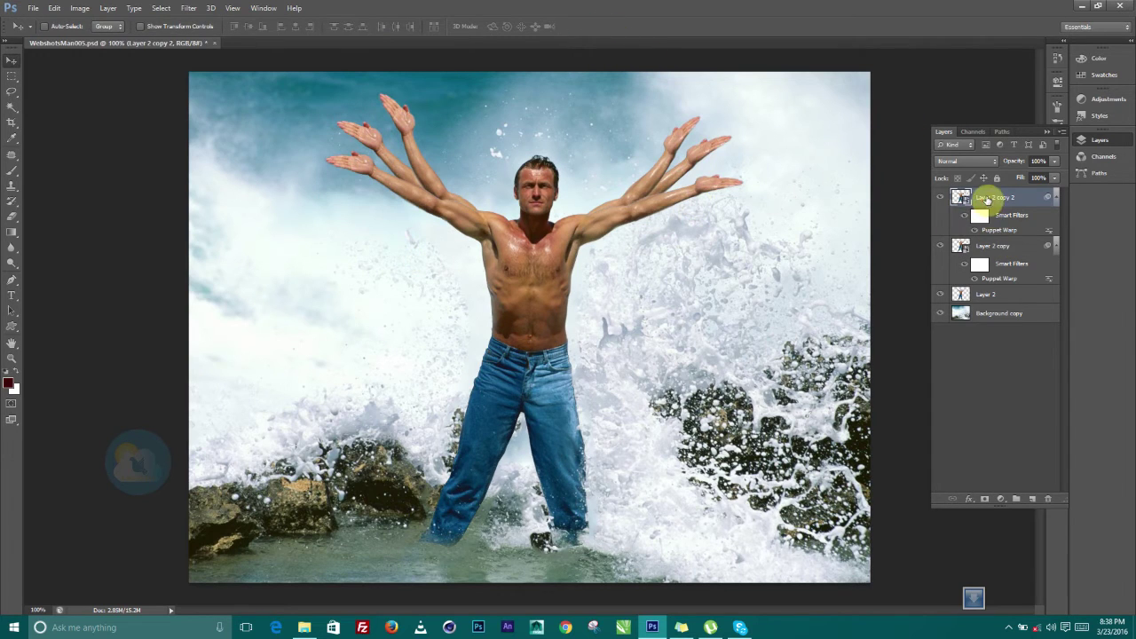
Step: Duplicate into Layer 2 copy 3, reopen its Puppet Warp, and raise both arms nearly upright
left_click_drag(987, 199, 1032, 499)
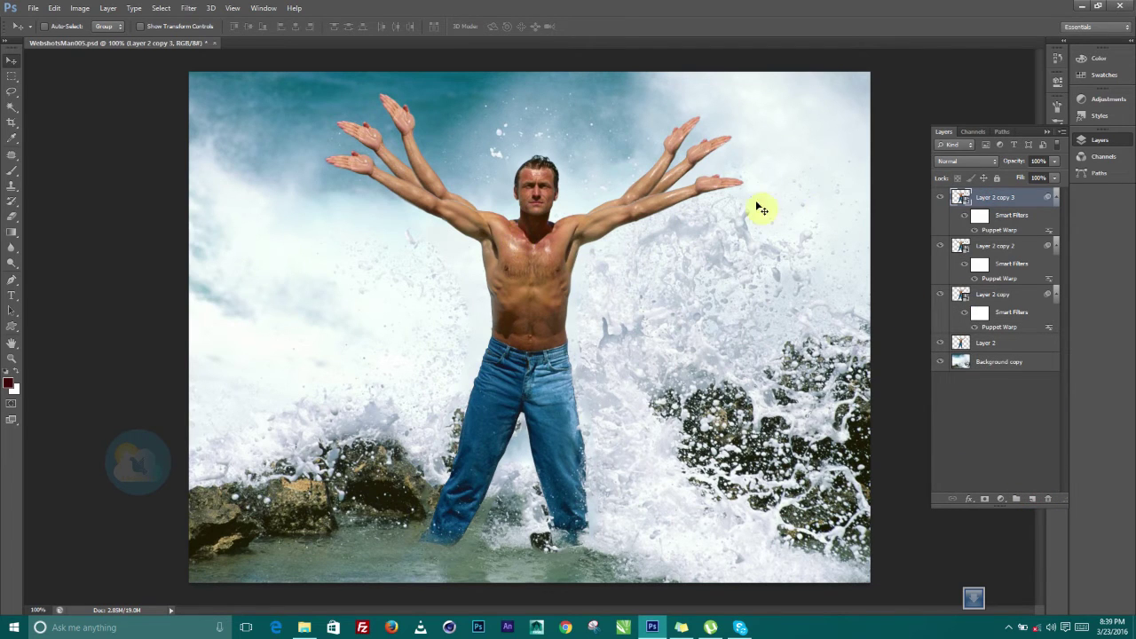
double_click(1002, 232)
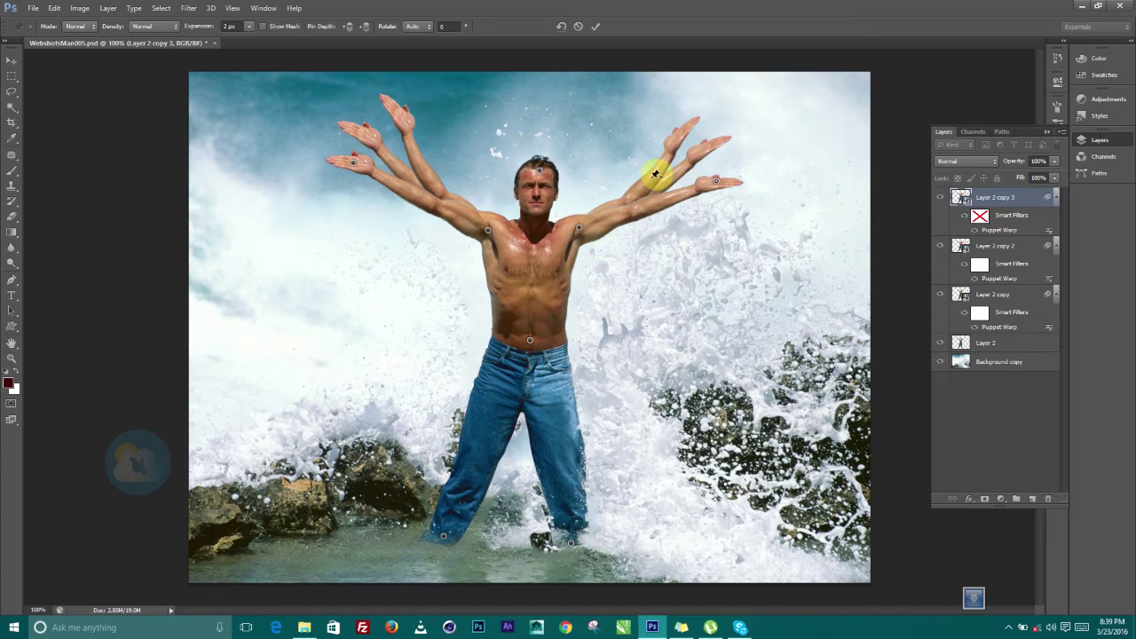
left_click_drag(718, 188, 656, 120)
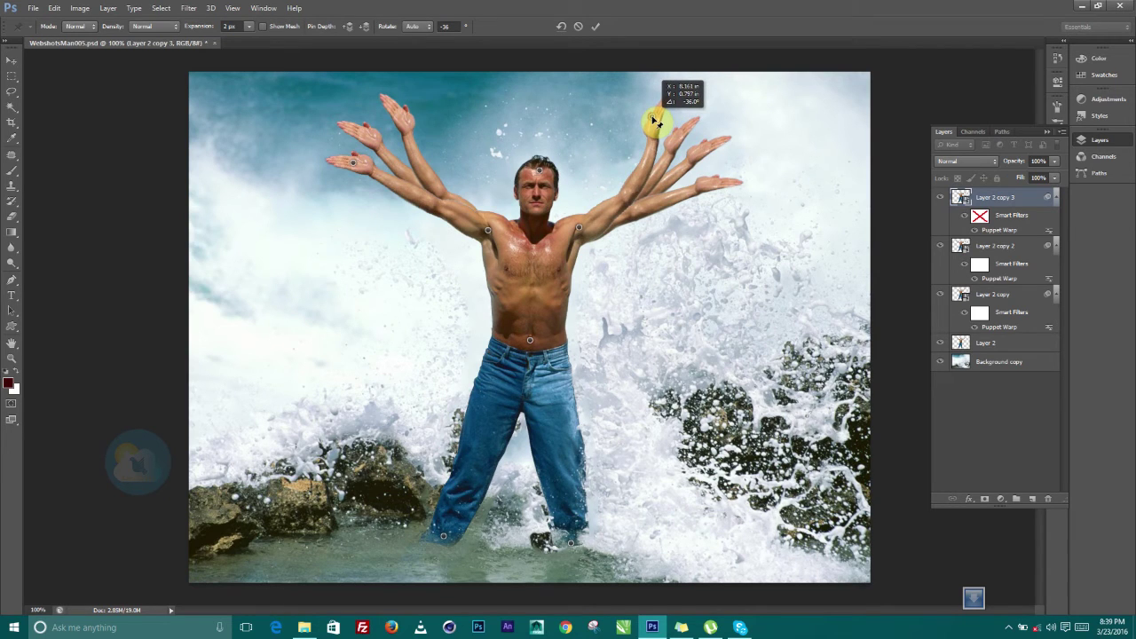
left_click_drag(655, 120, 652, 117)
left_click_drag(359, 169, 433, 112)
Step: Add elbow pins on both upper arms and adjust the arm bends and left hand position
left_click(443, 189)
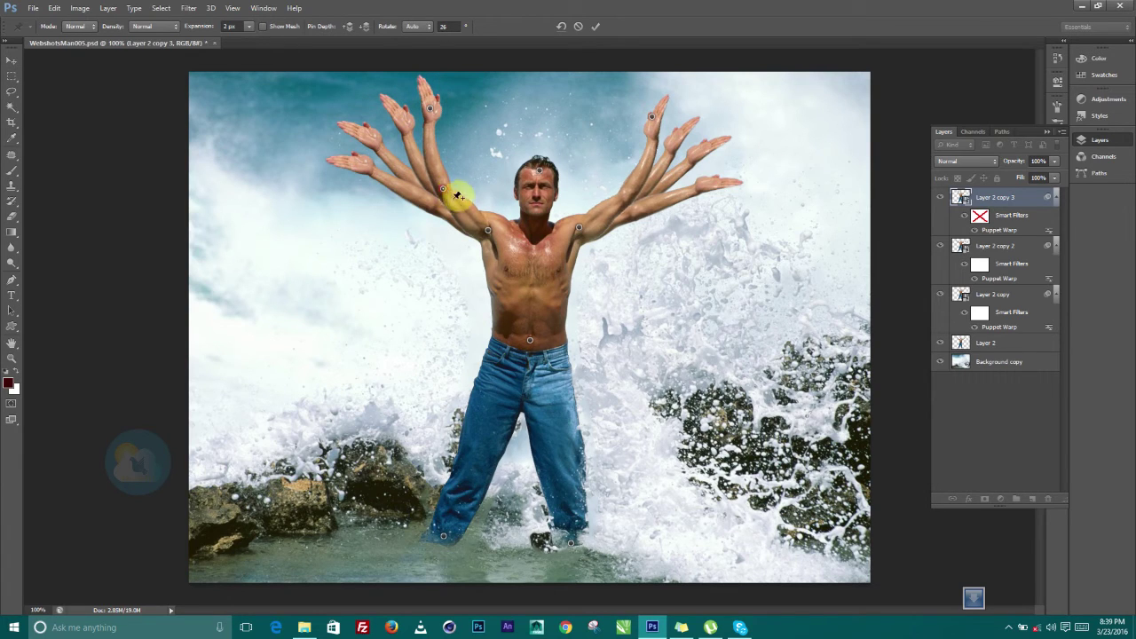
left_click(630, 191)
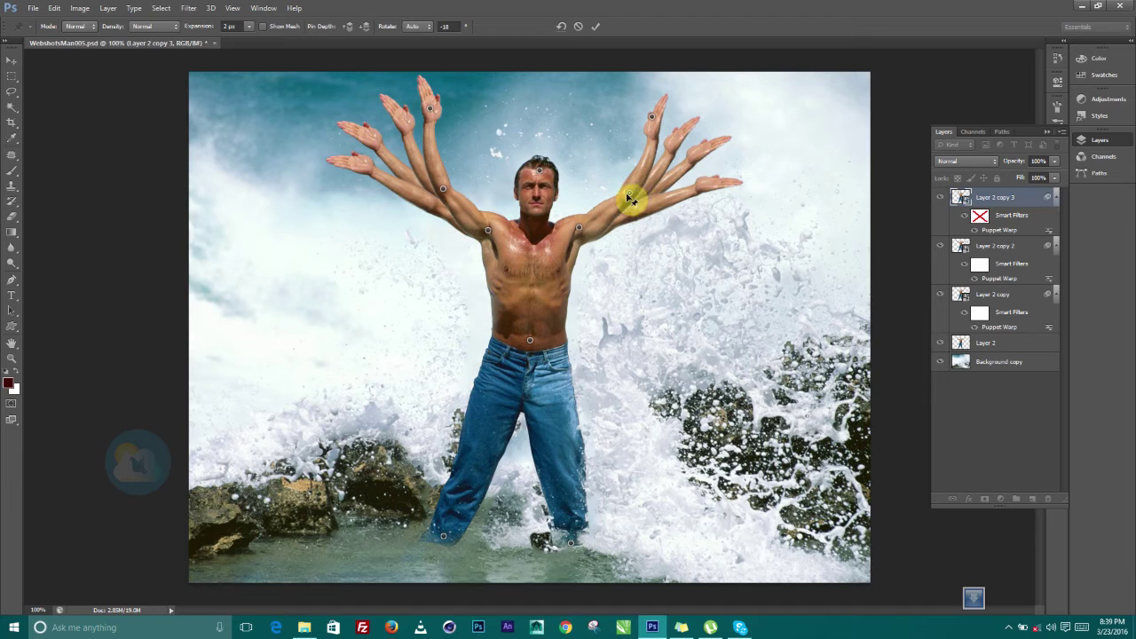
left_click_drag(632, 199, 622, 188)
left_click_drag(449, 197, 457, 193)
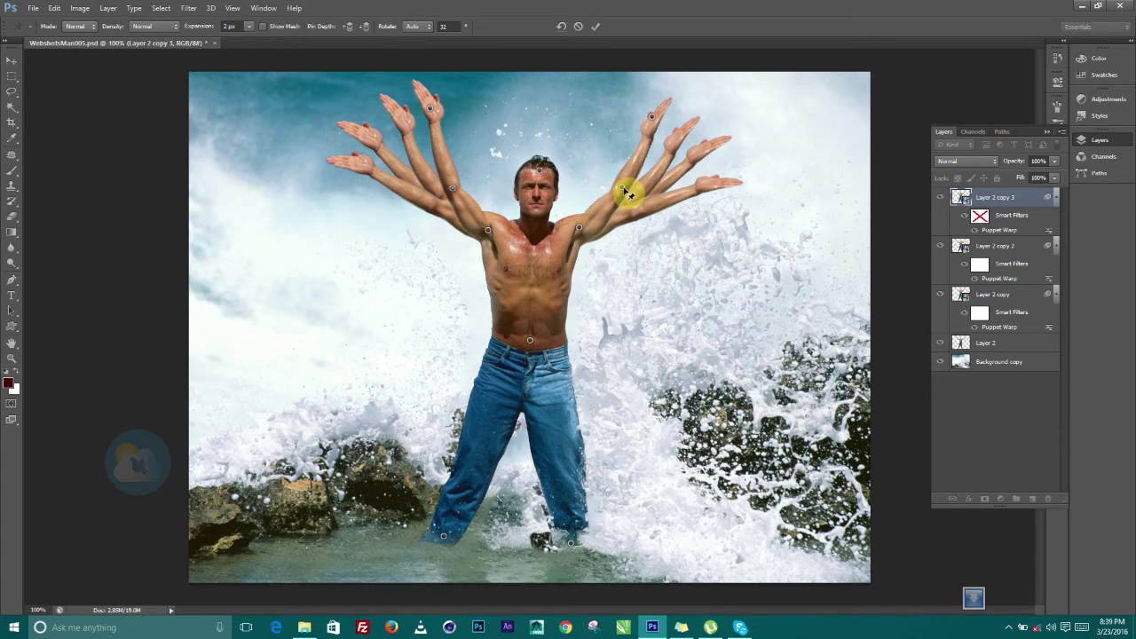
left_click_drag(626, 191, 628, 184)
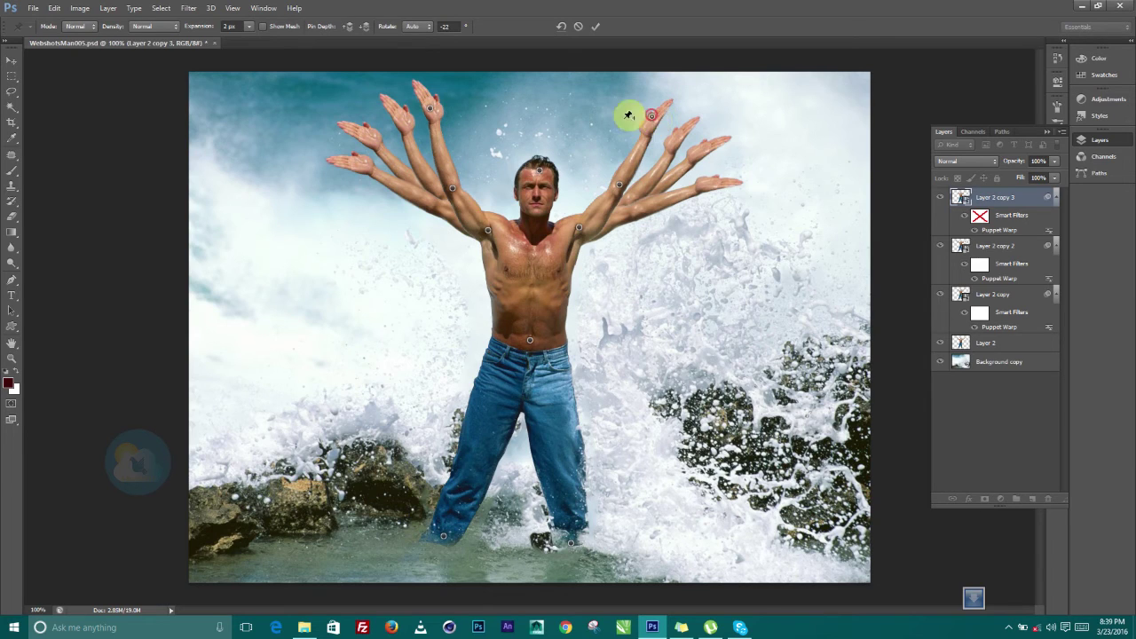
left_click(431, 110)
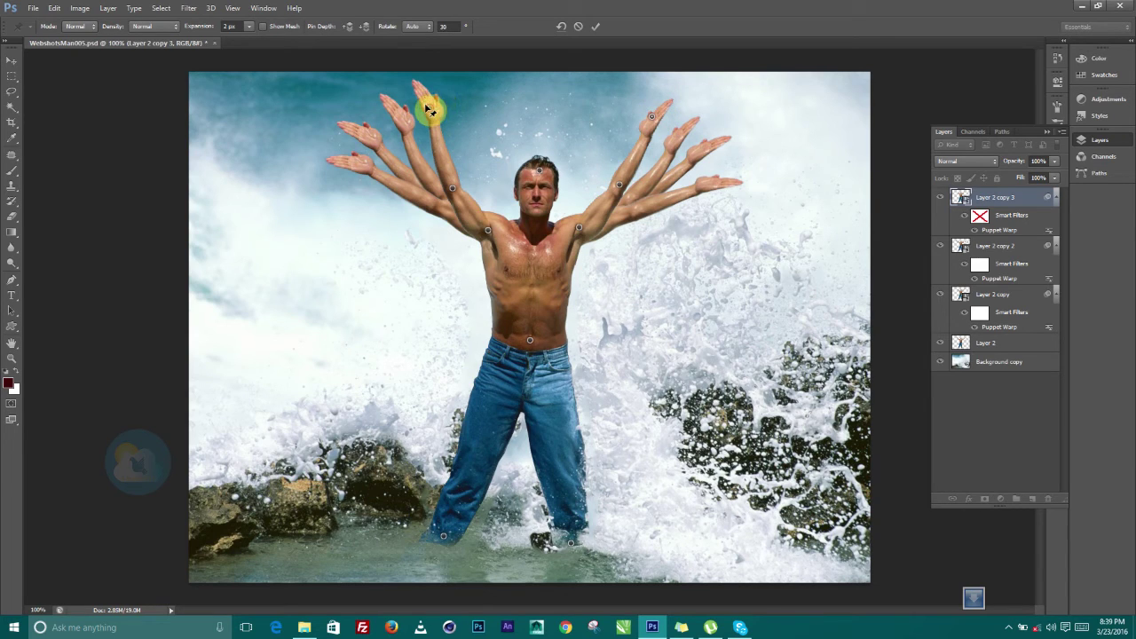
left_click_drag(431, 109, 432, 110)
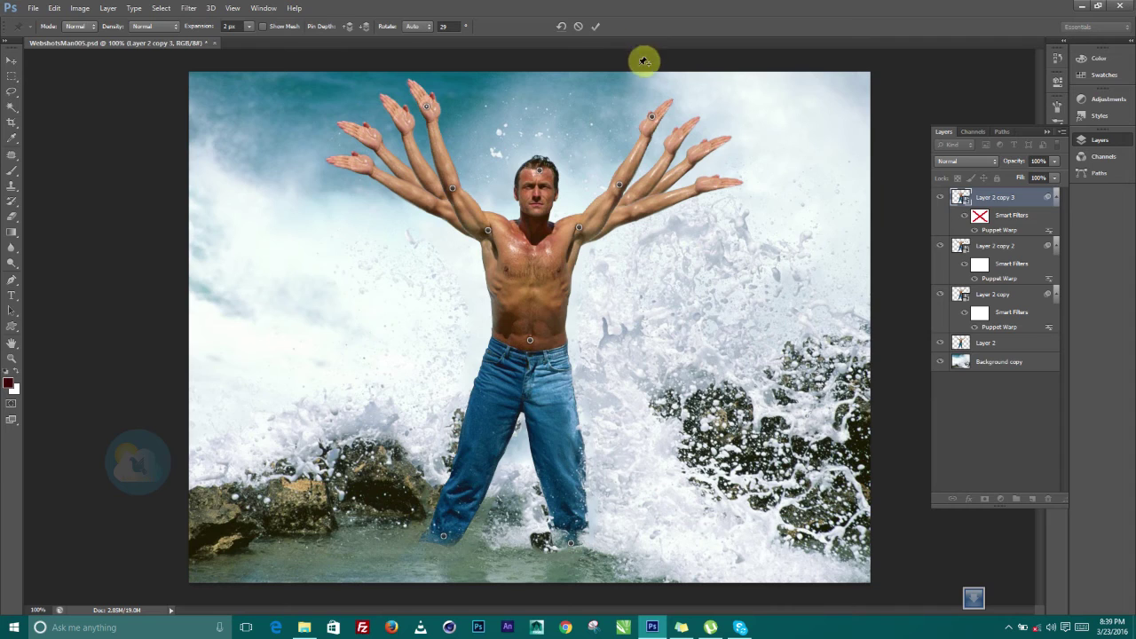
Step: Commit the Puppet Warp on Layer 2 copy 3 to finish the eight-armed figure
left_click(596, 27)
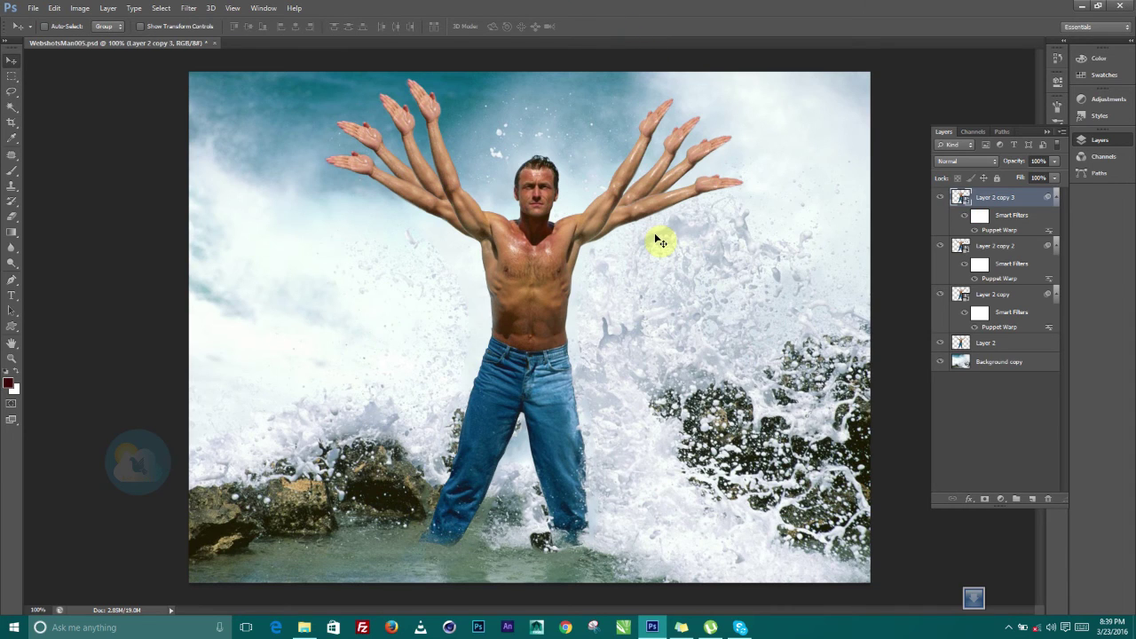